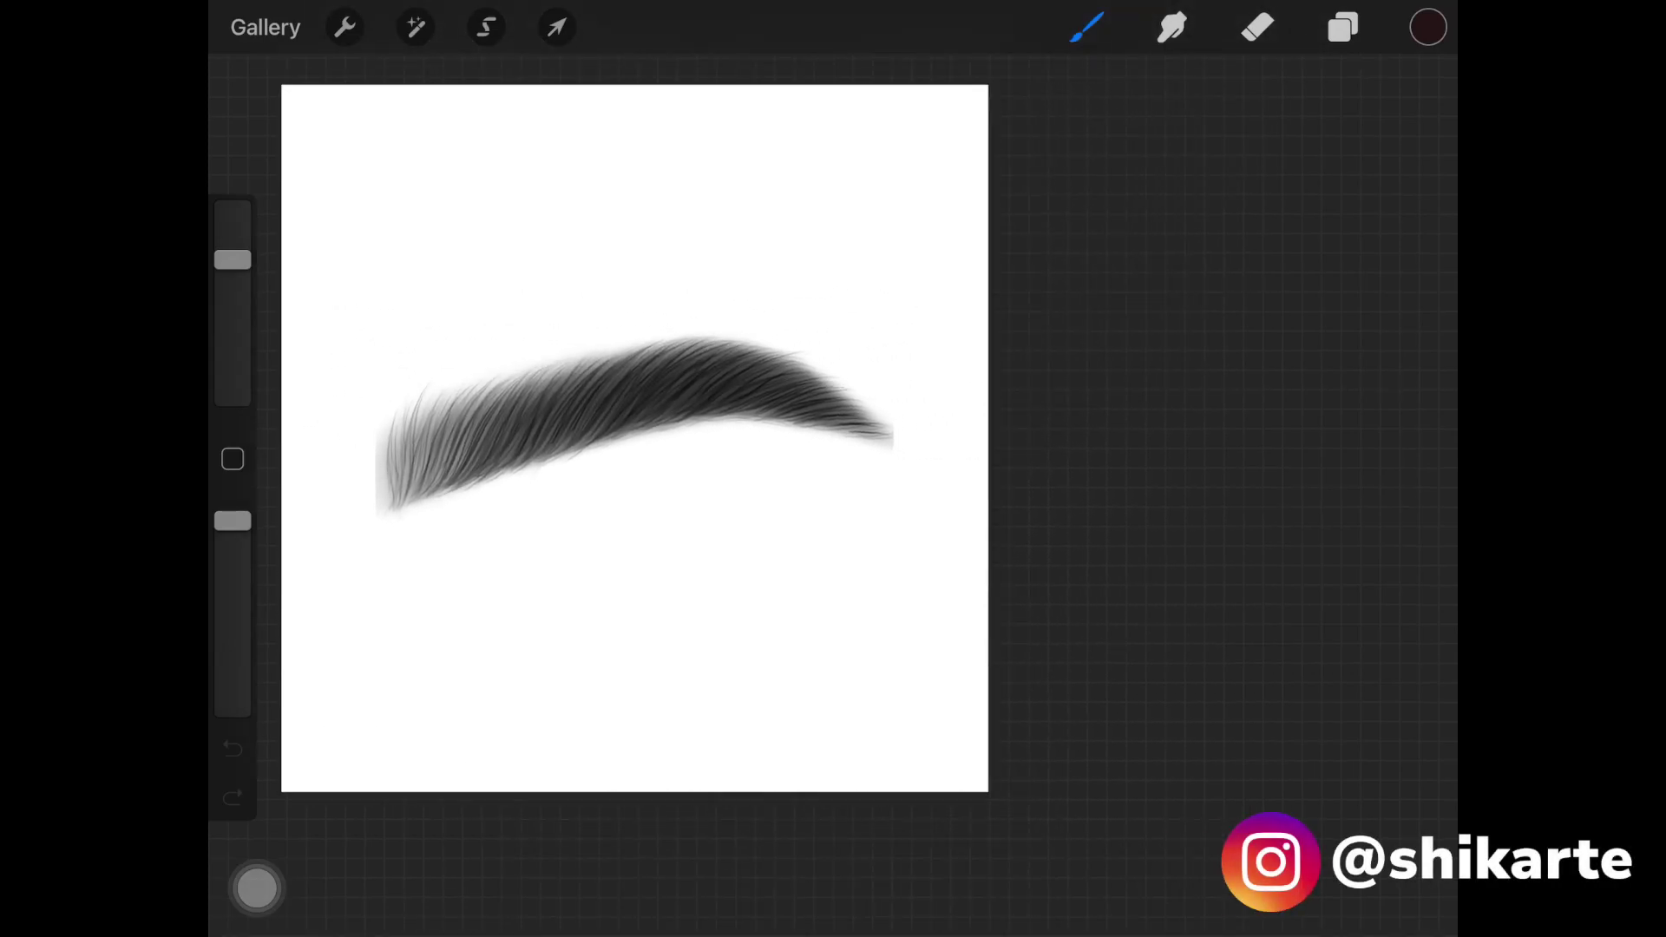
Bring up the system control centre, then open Procreate's Layers panel
left_click(256, 886)
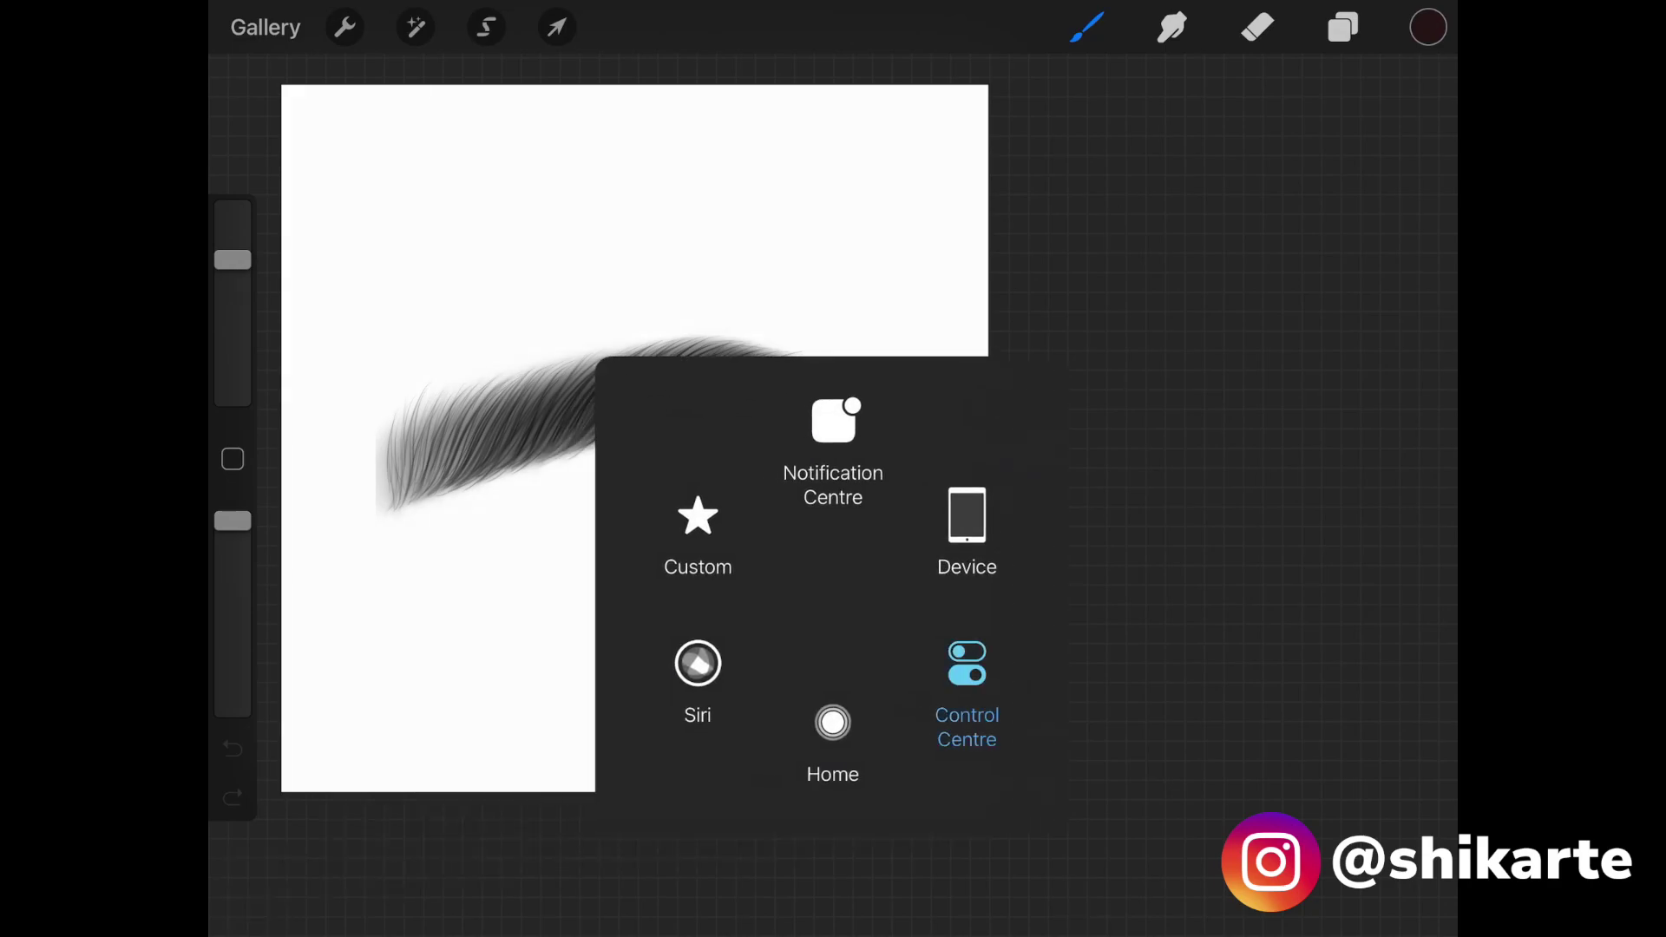
left_click(967, 689)
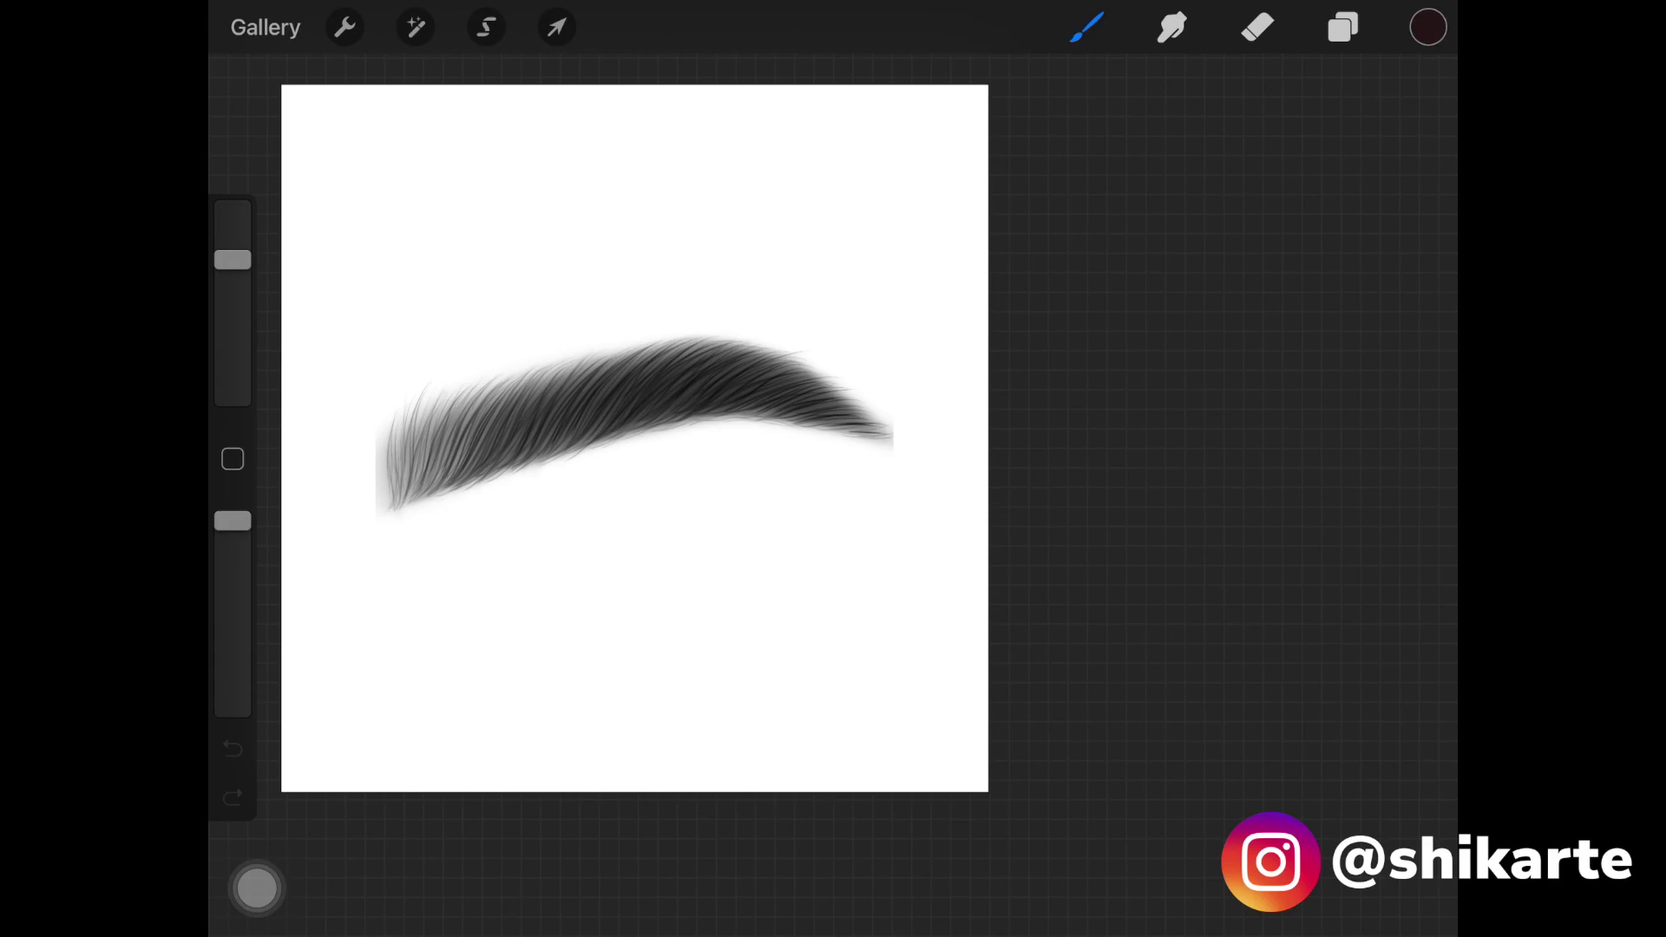
left_click(1341, 27)
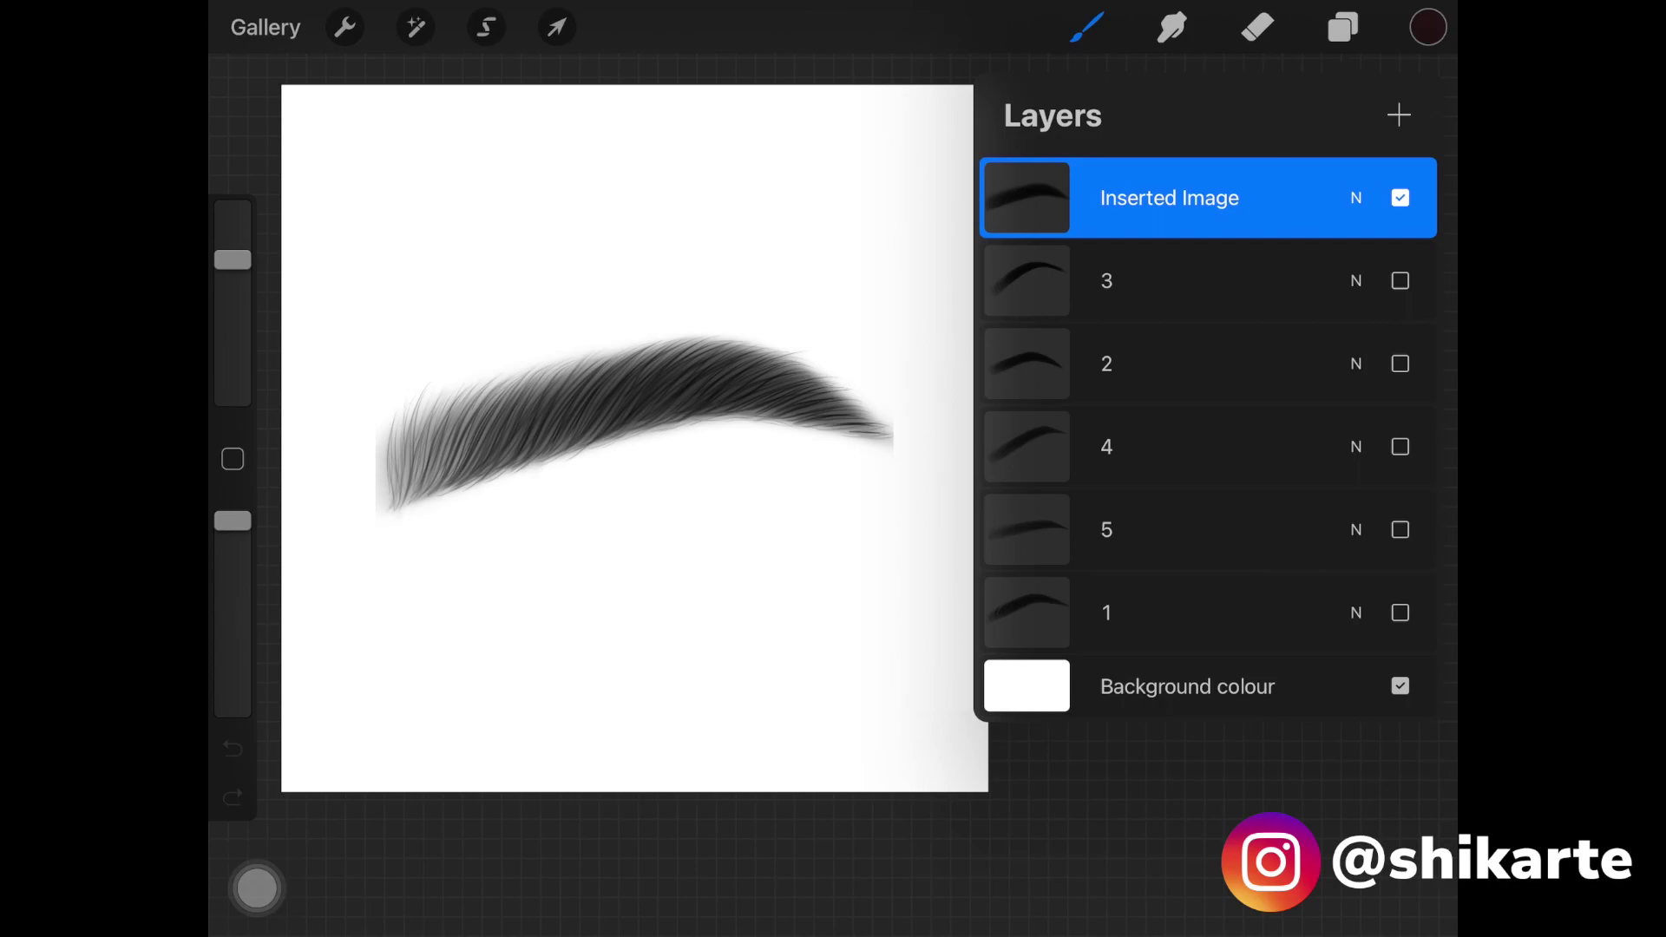
left_click(1342, 26)
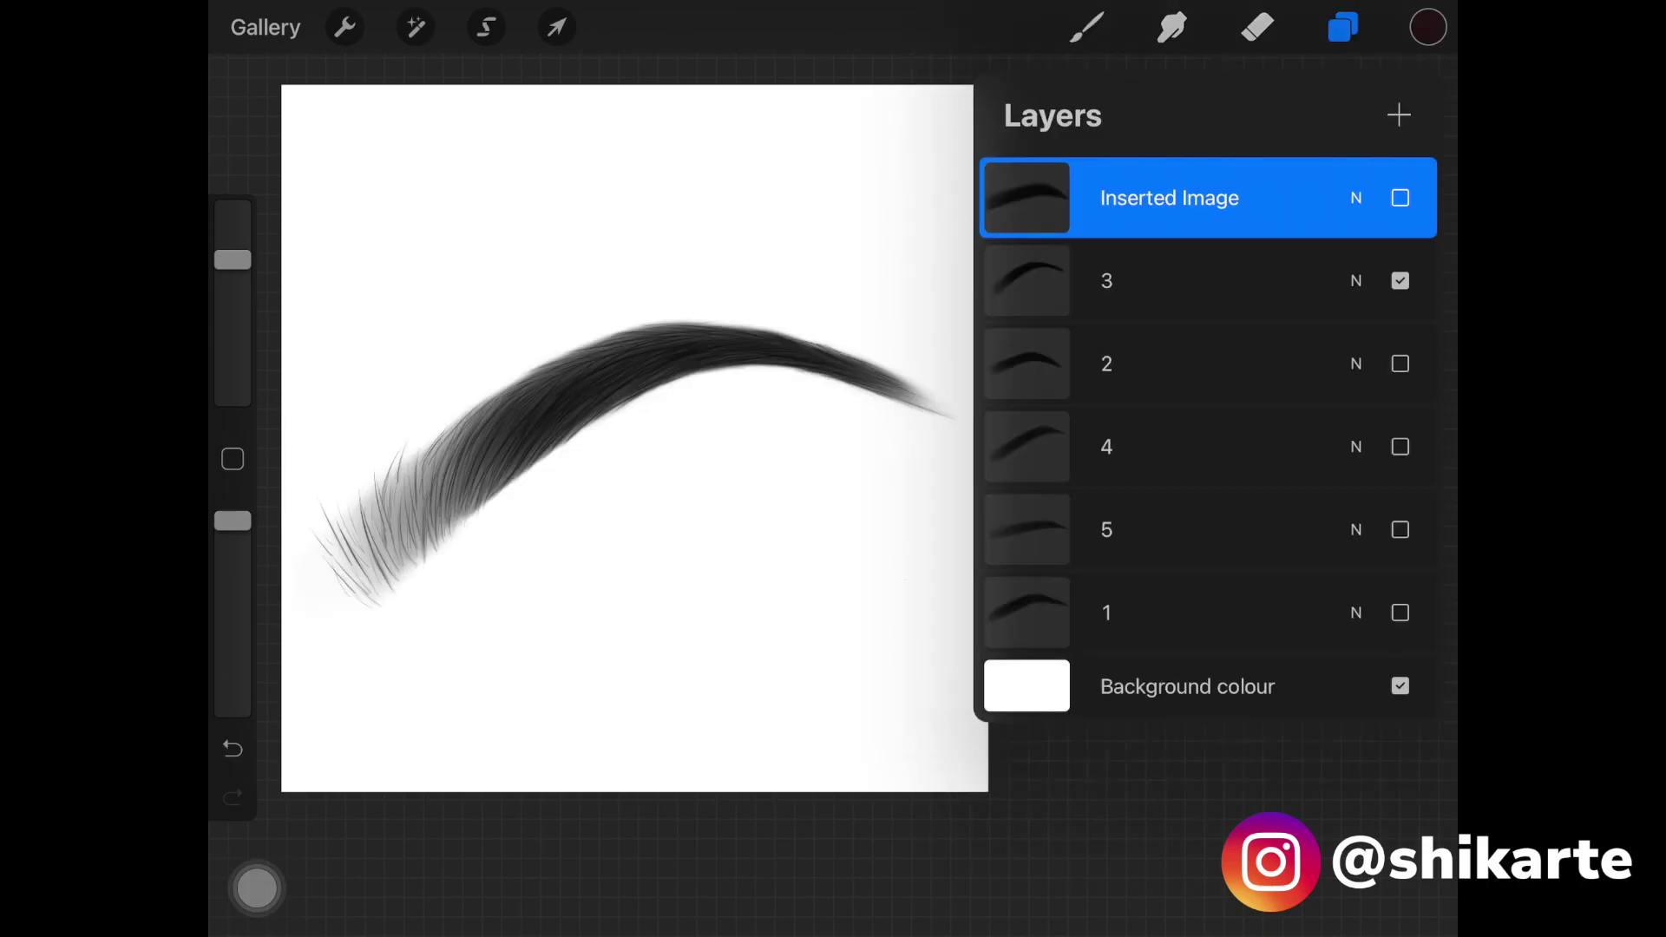
Preview layer 2's and layer 4's eyebrows, hide the inserted image, then show the App Switcher
left_click(1399, 363)
left_click(1399, 198)
left_click(1171, 446)
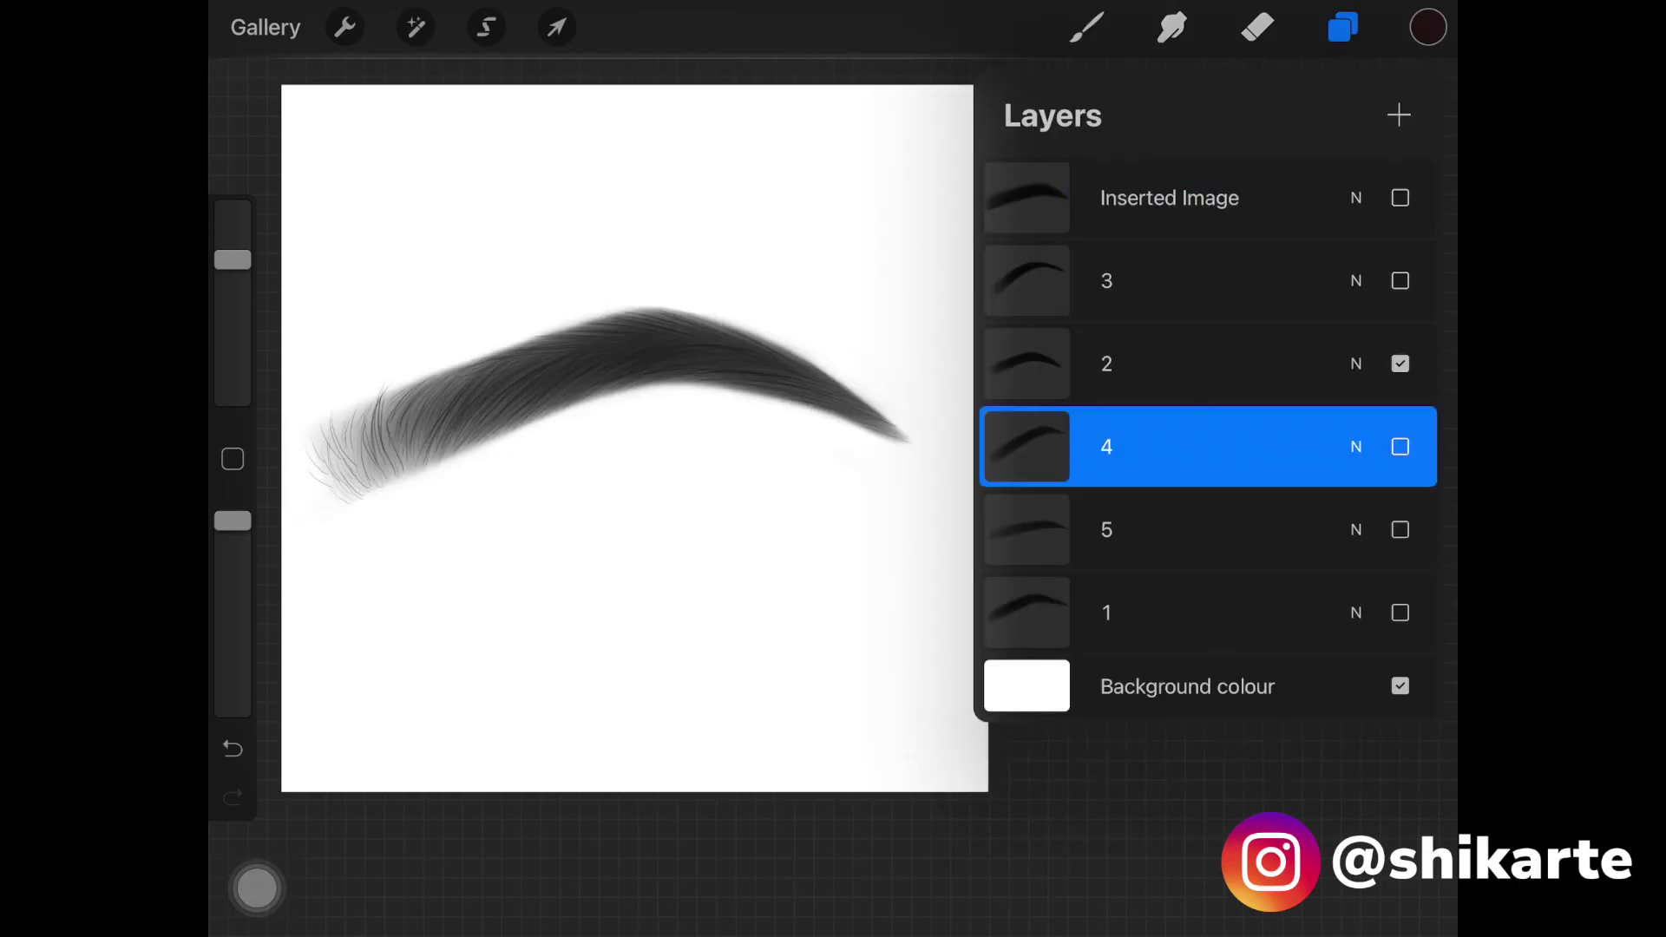
left_click(1399, 446)
left_click_drag(833, 931, 834, 520)
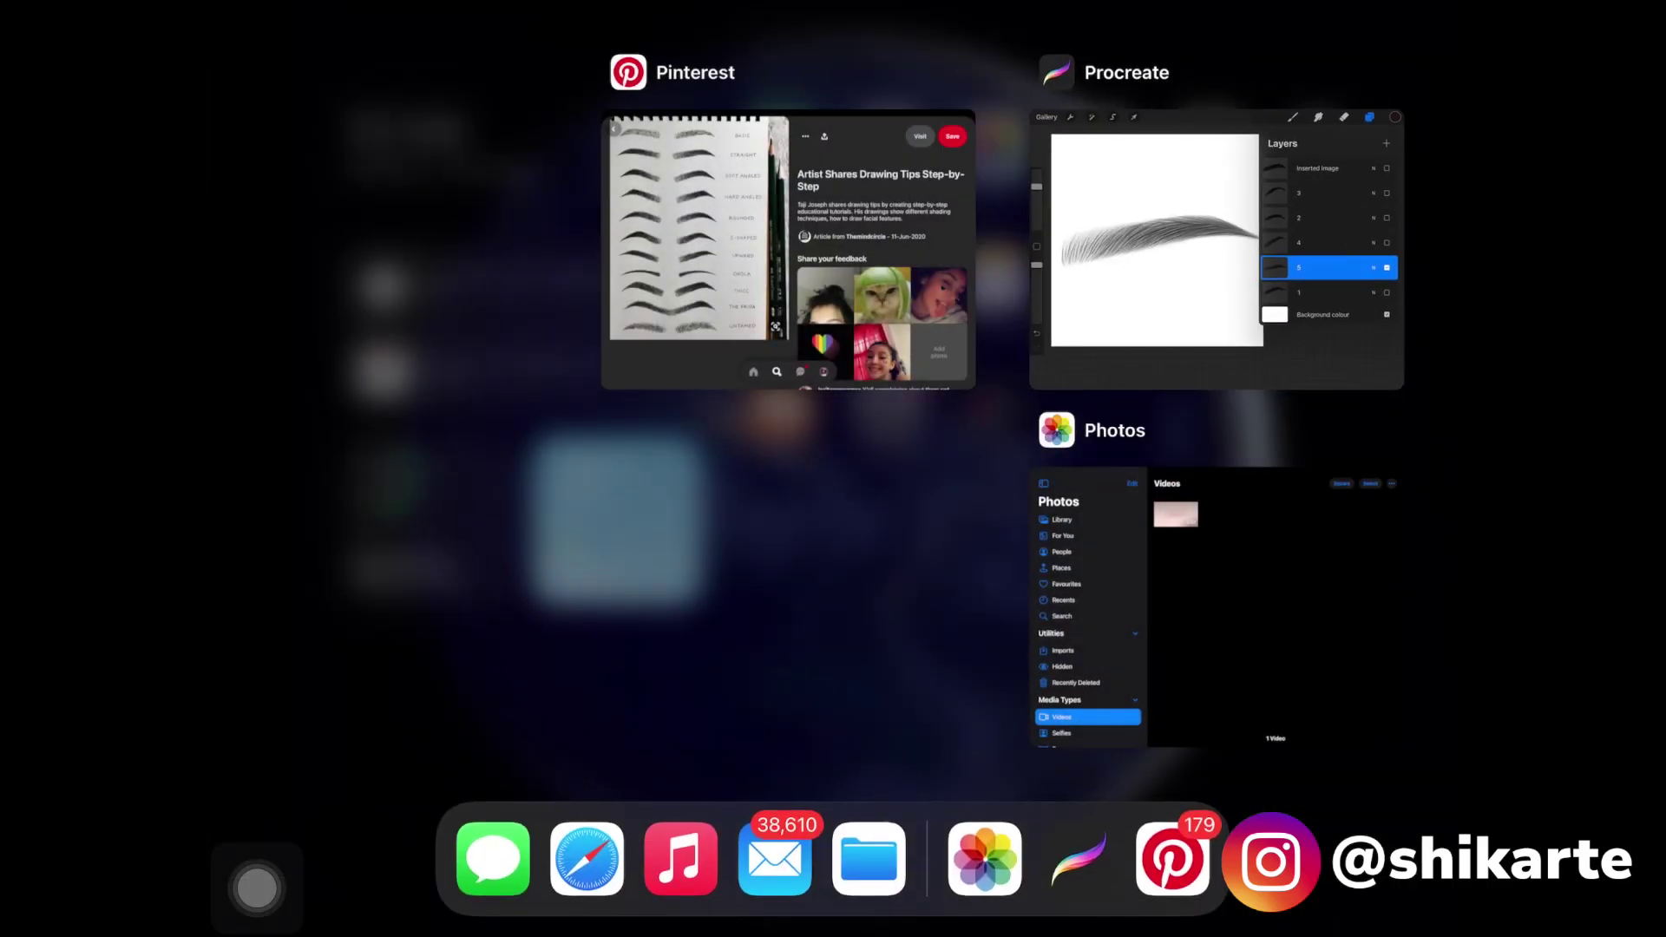
Browse the Procreate eyebrow stamps pin and a similar Pinterest pin, then return to Procreate
left_click(788, 248)
left_click(248, 65)
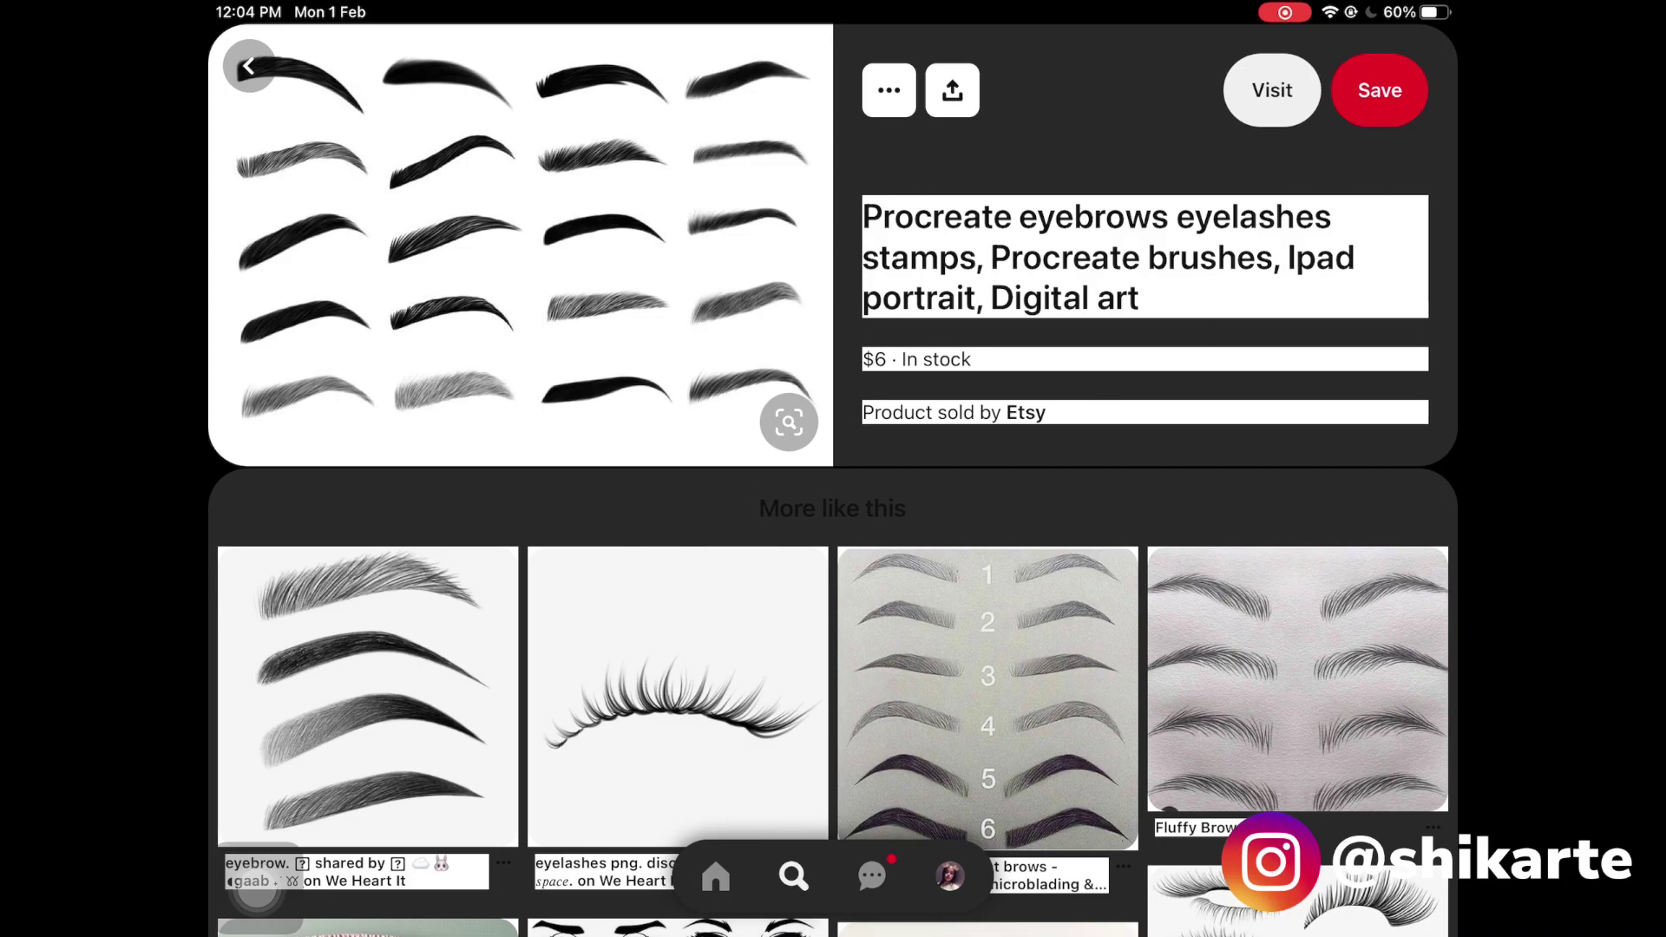
left_click(257, 884)
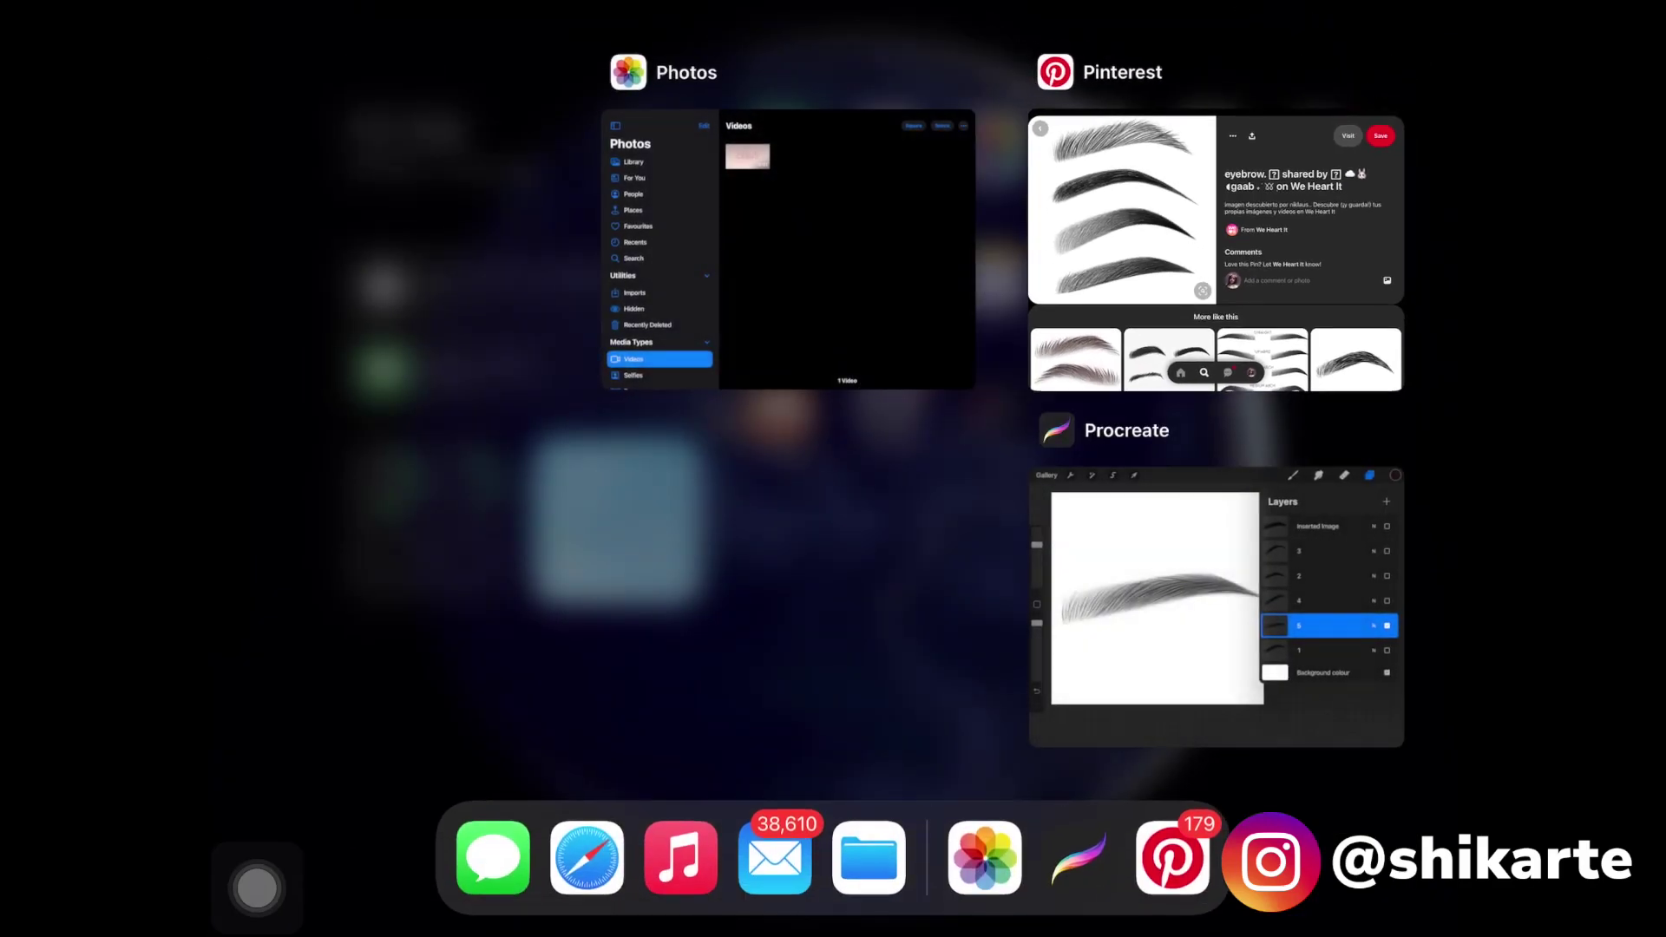
left_click(1227, 573)
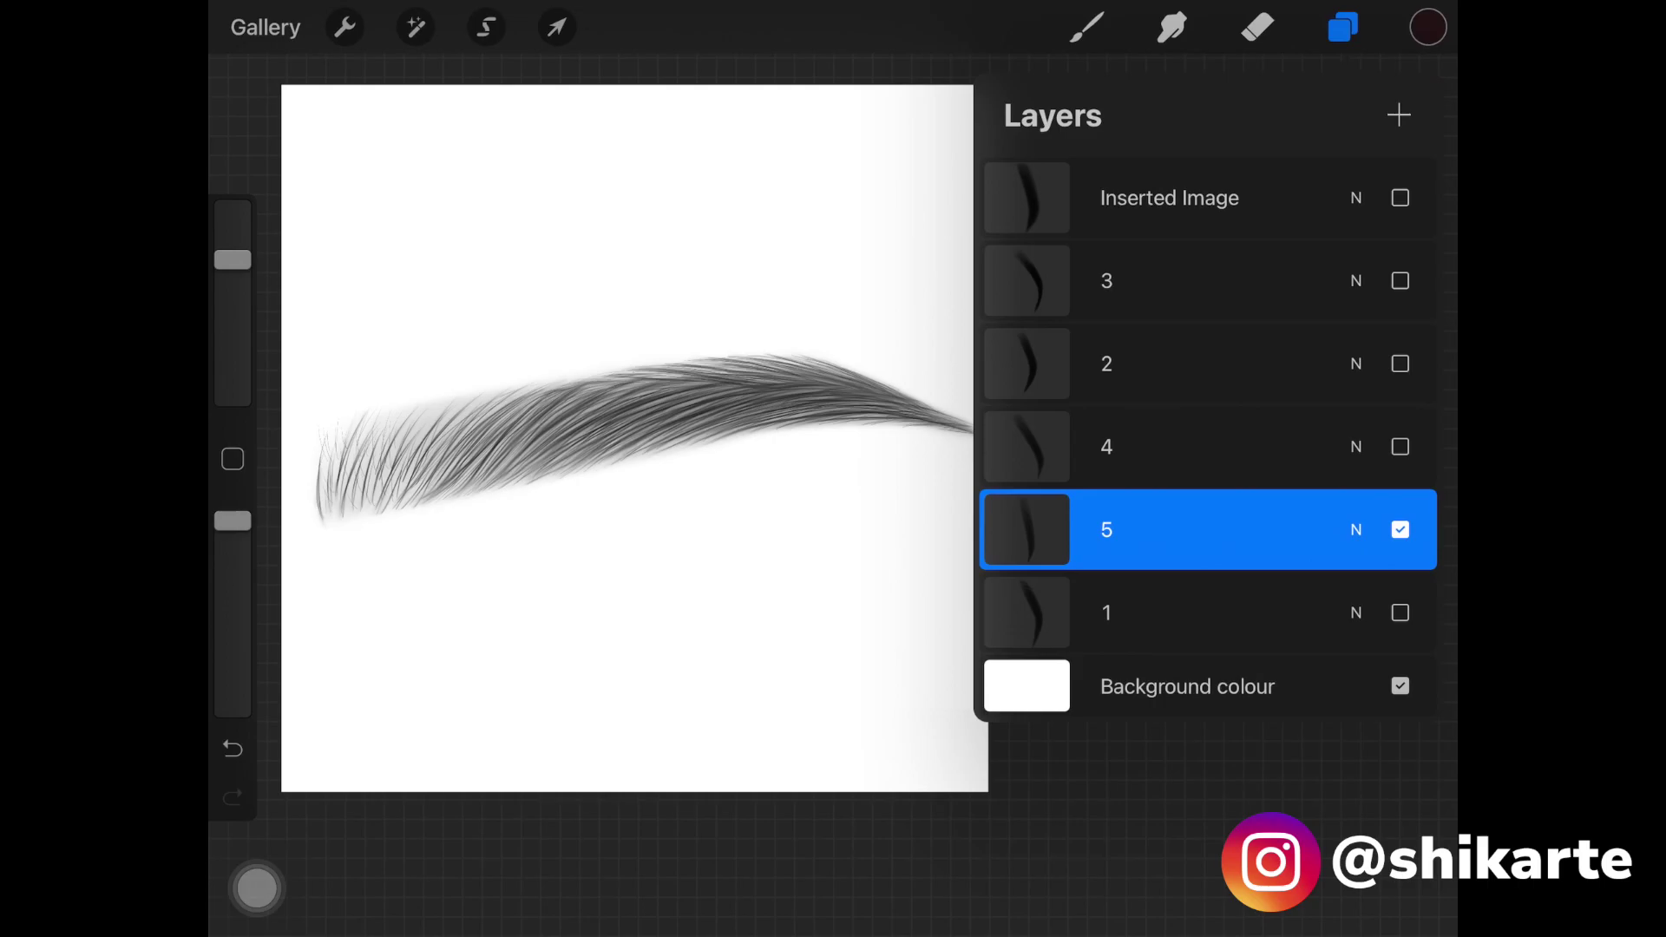
Copy layer 5's feathery eyebrow and paste it onto a new blank square canvas
left_click(1342, 26)
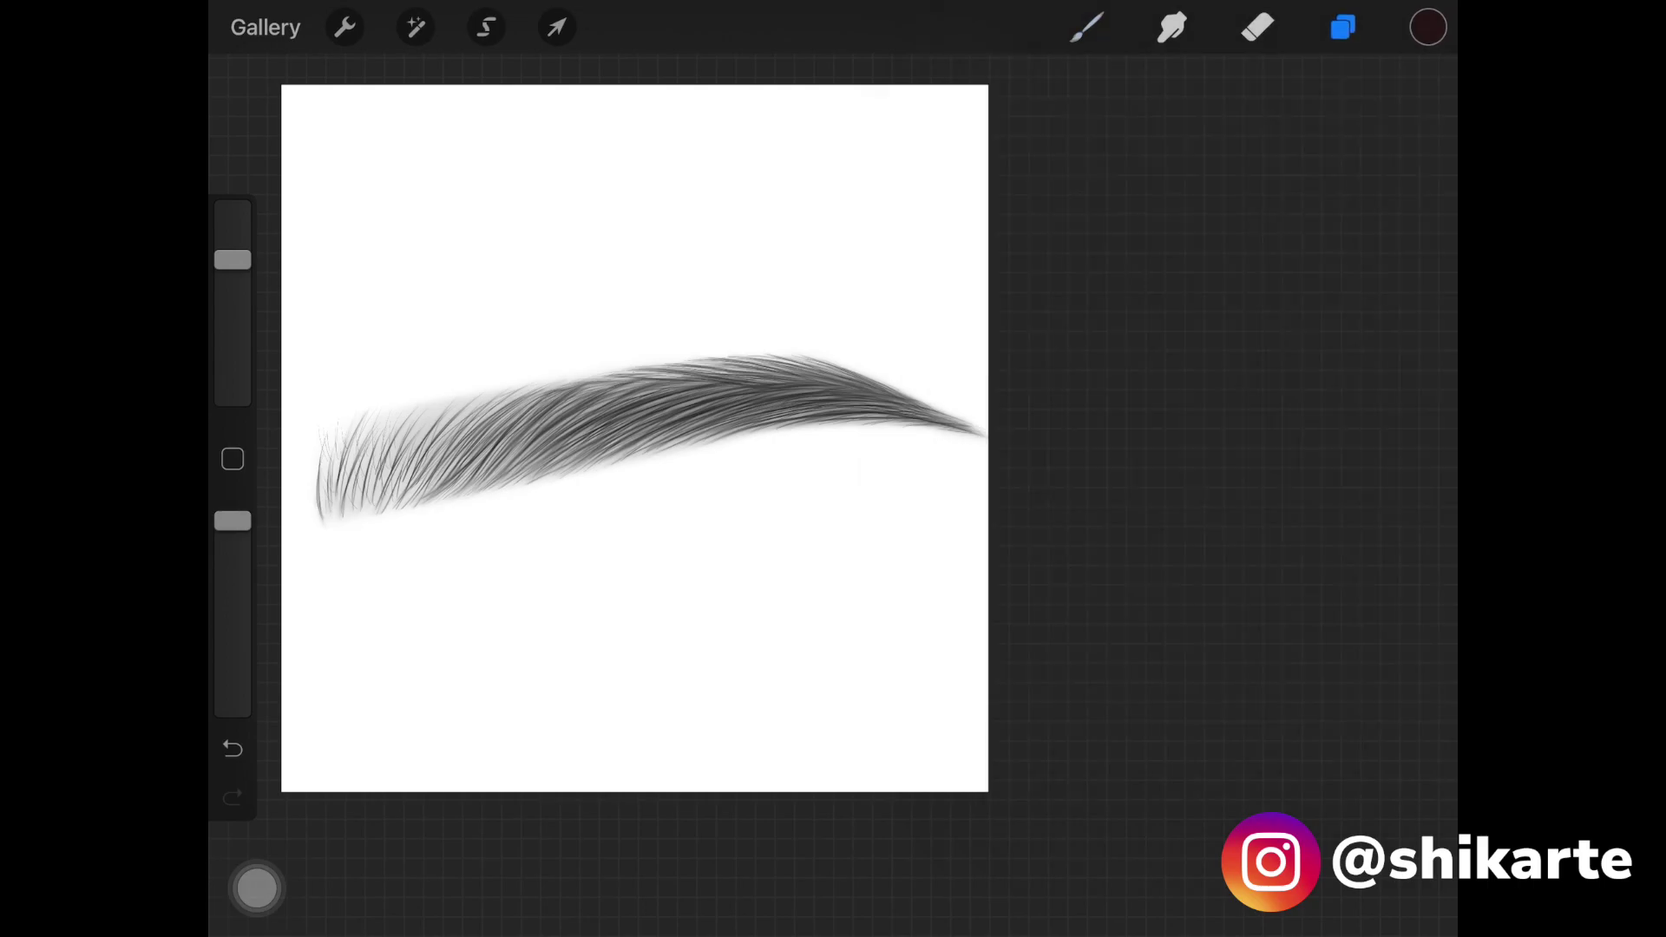
left_click(1087, 26)
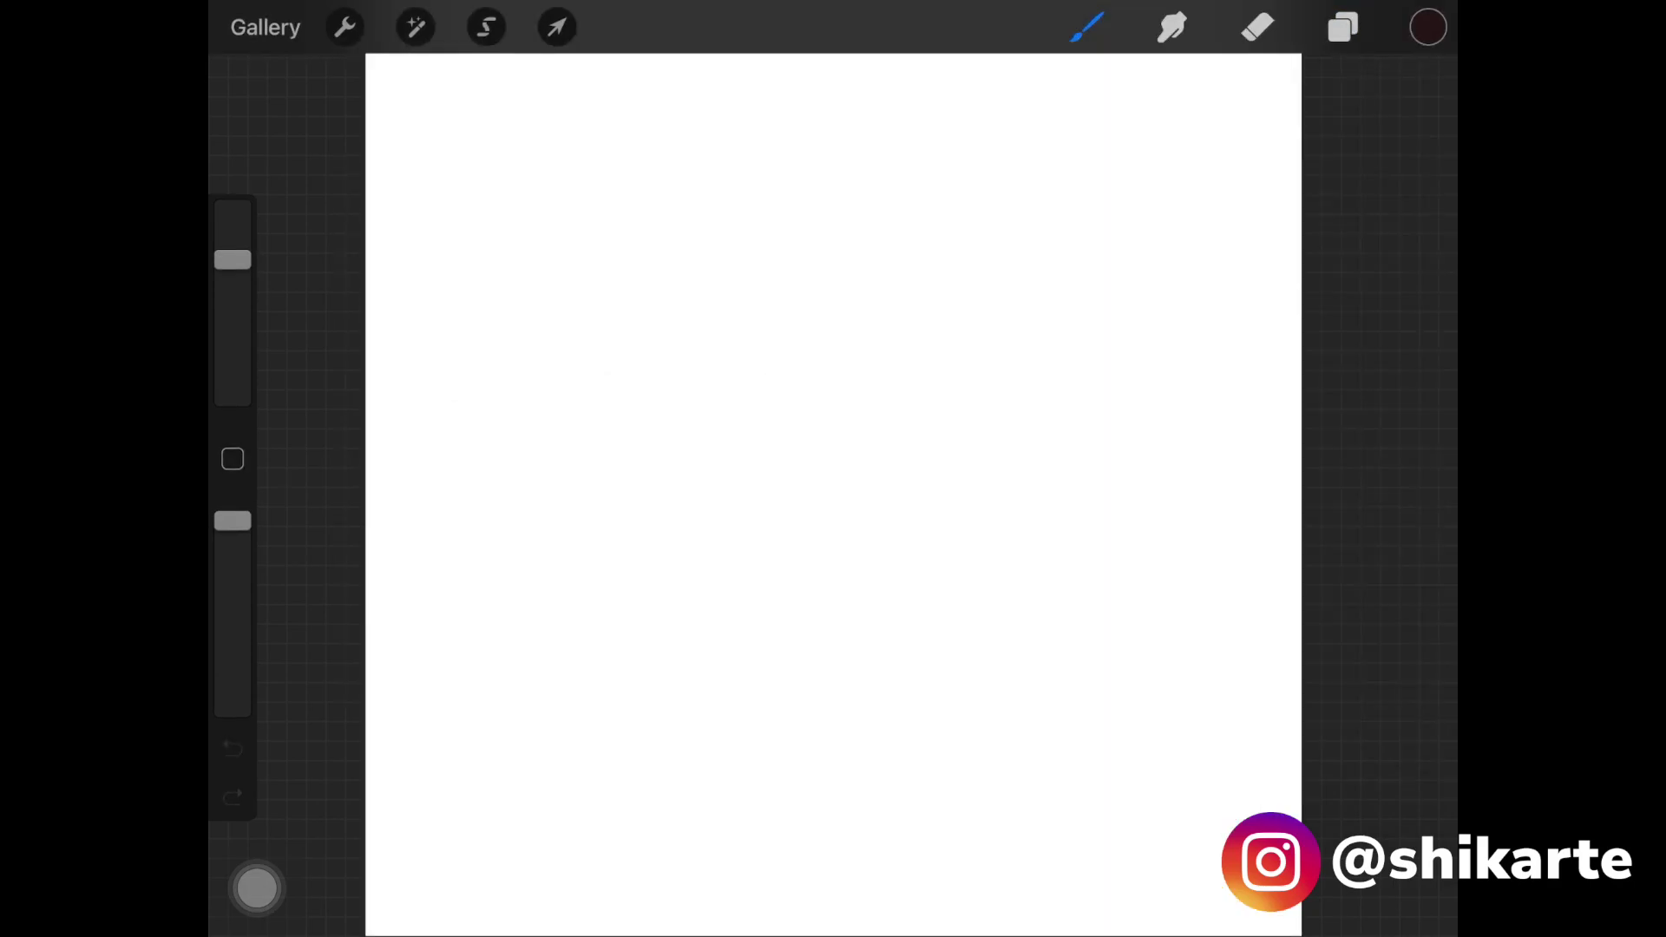
scroll(834, 494, "down", 3)
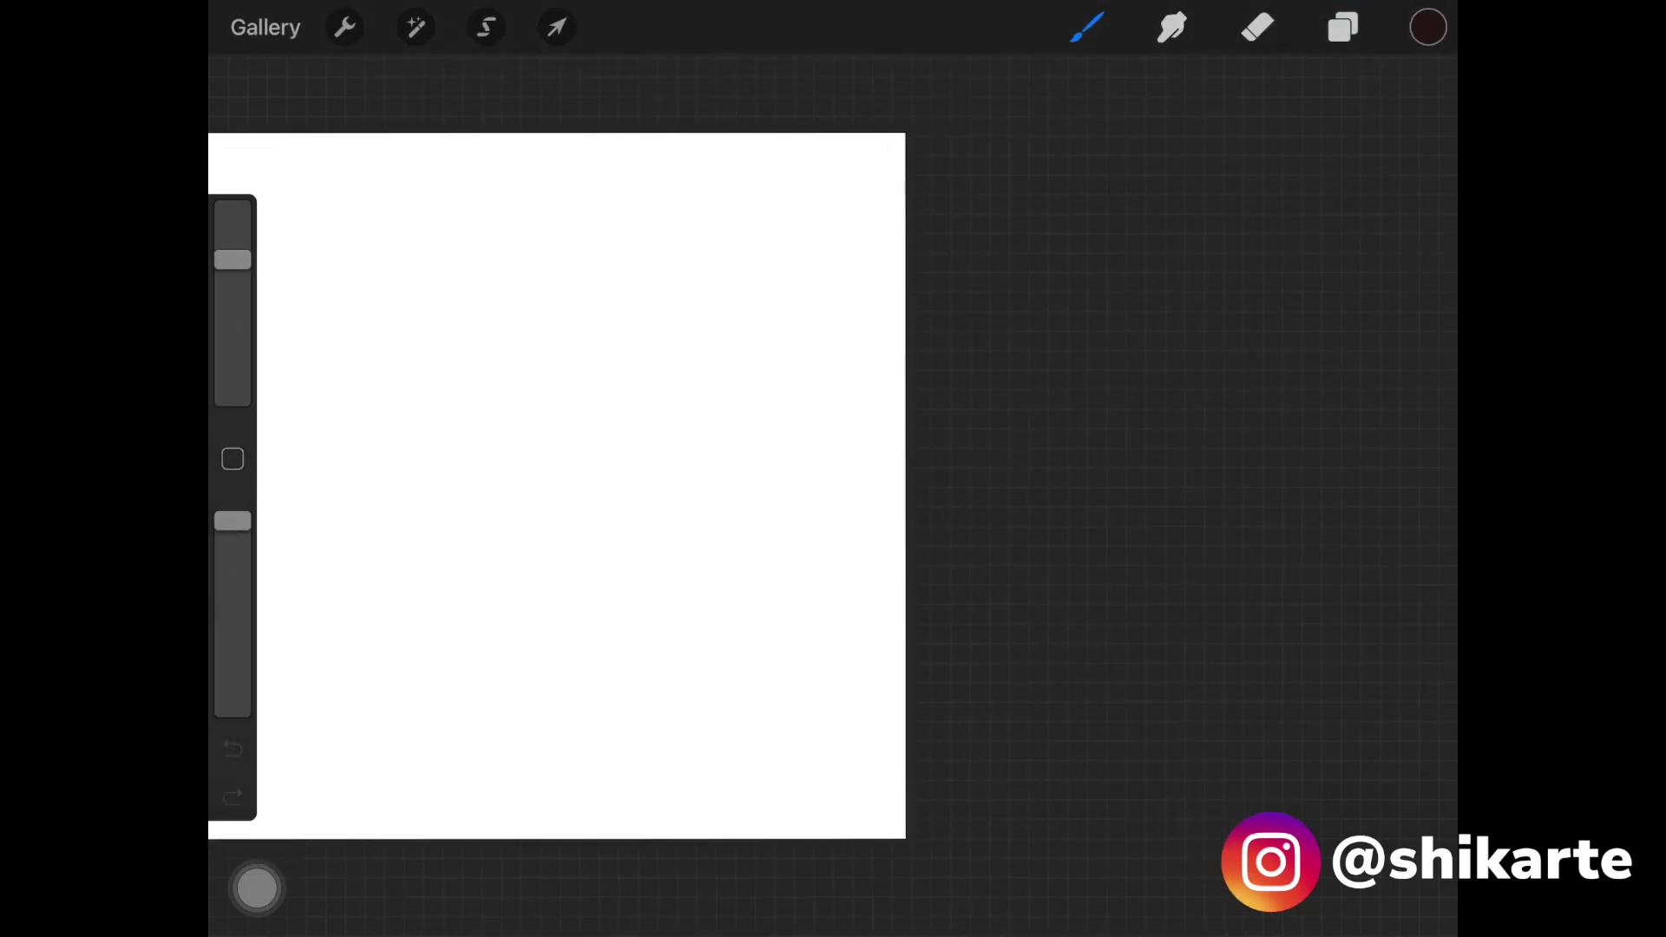
left_click_drag(644, 260, 644, 469)
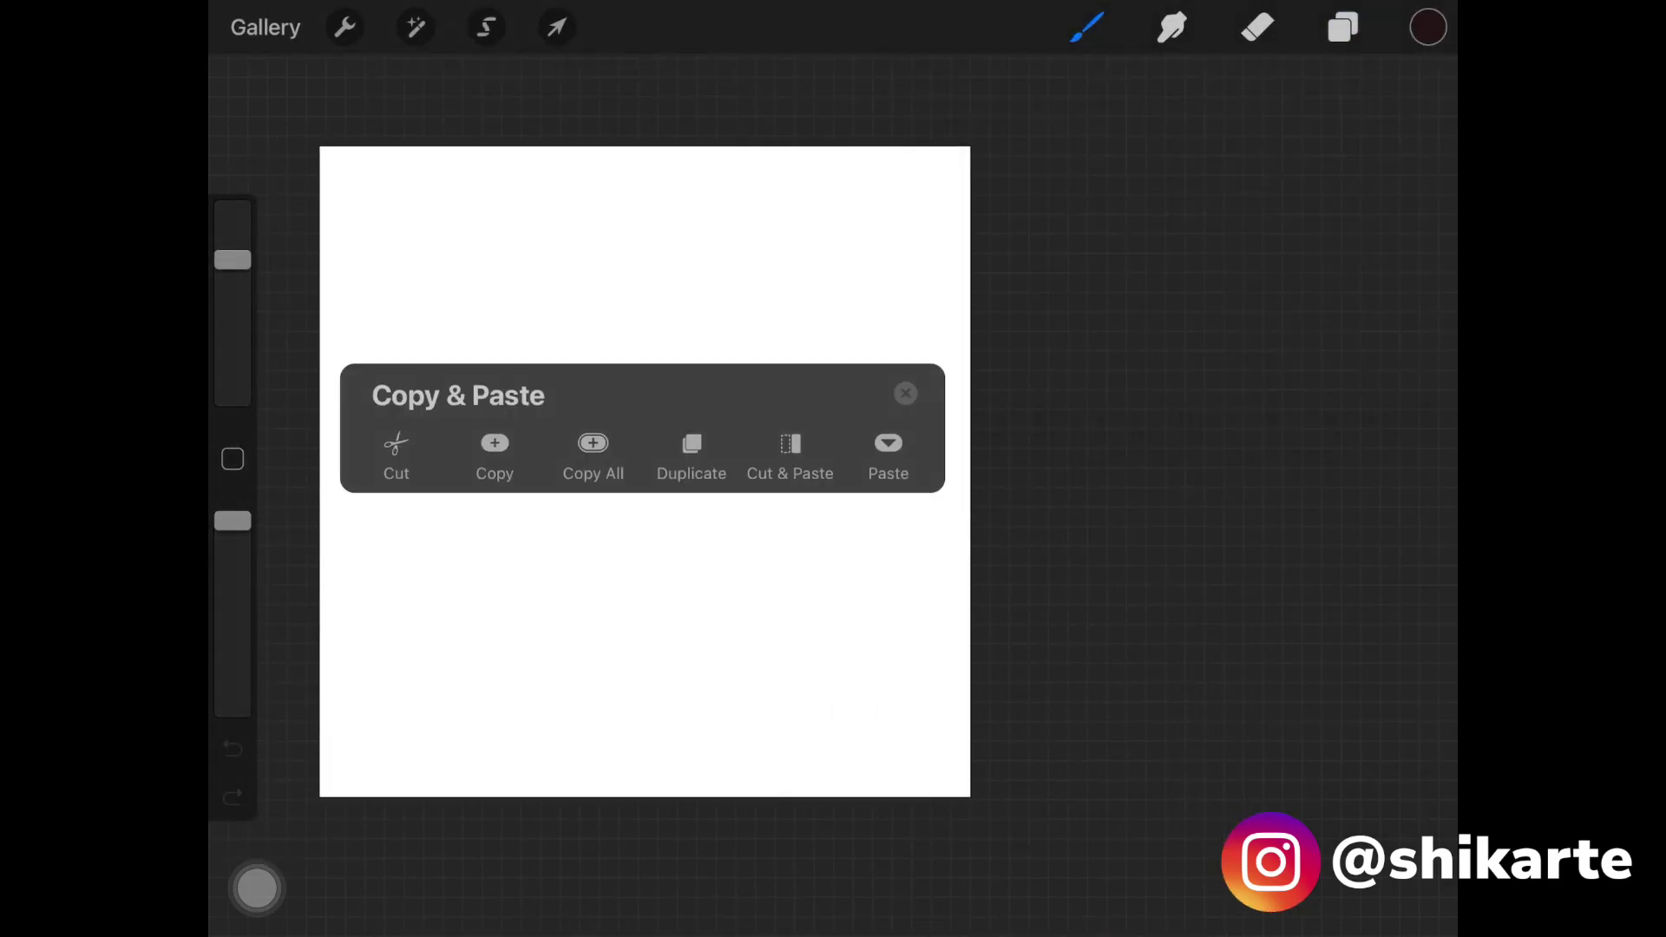
left_click(887, 406)
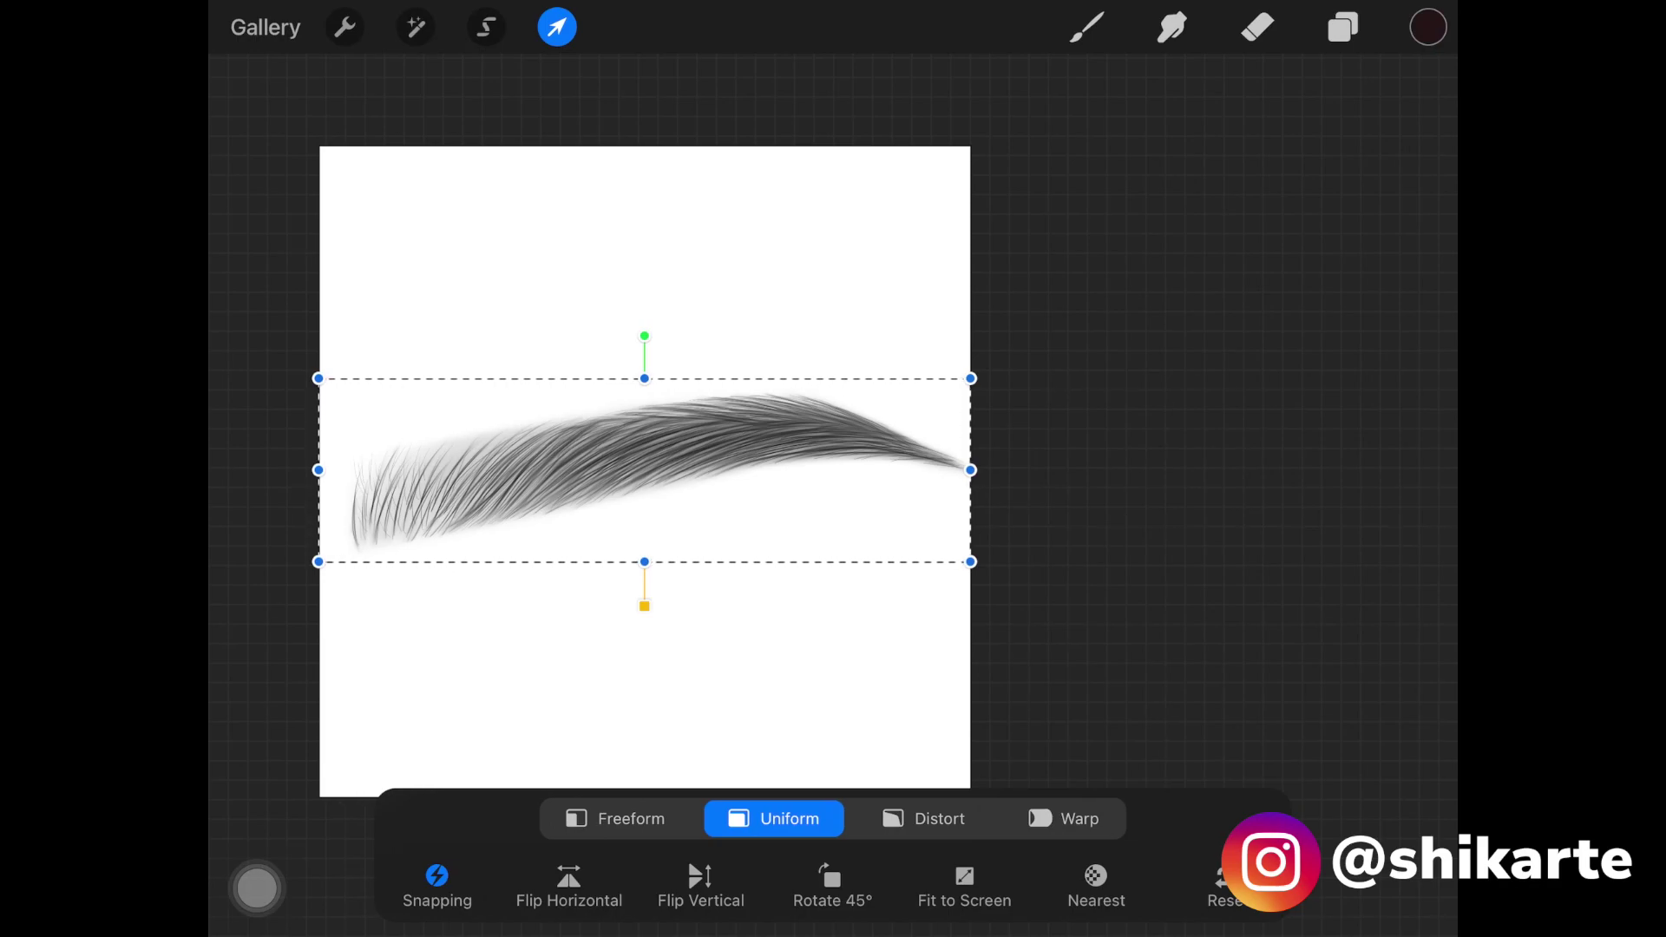
Place the pasted eyebrow and move Layer 2 beneath Layer 1
key("b")
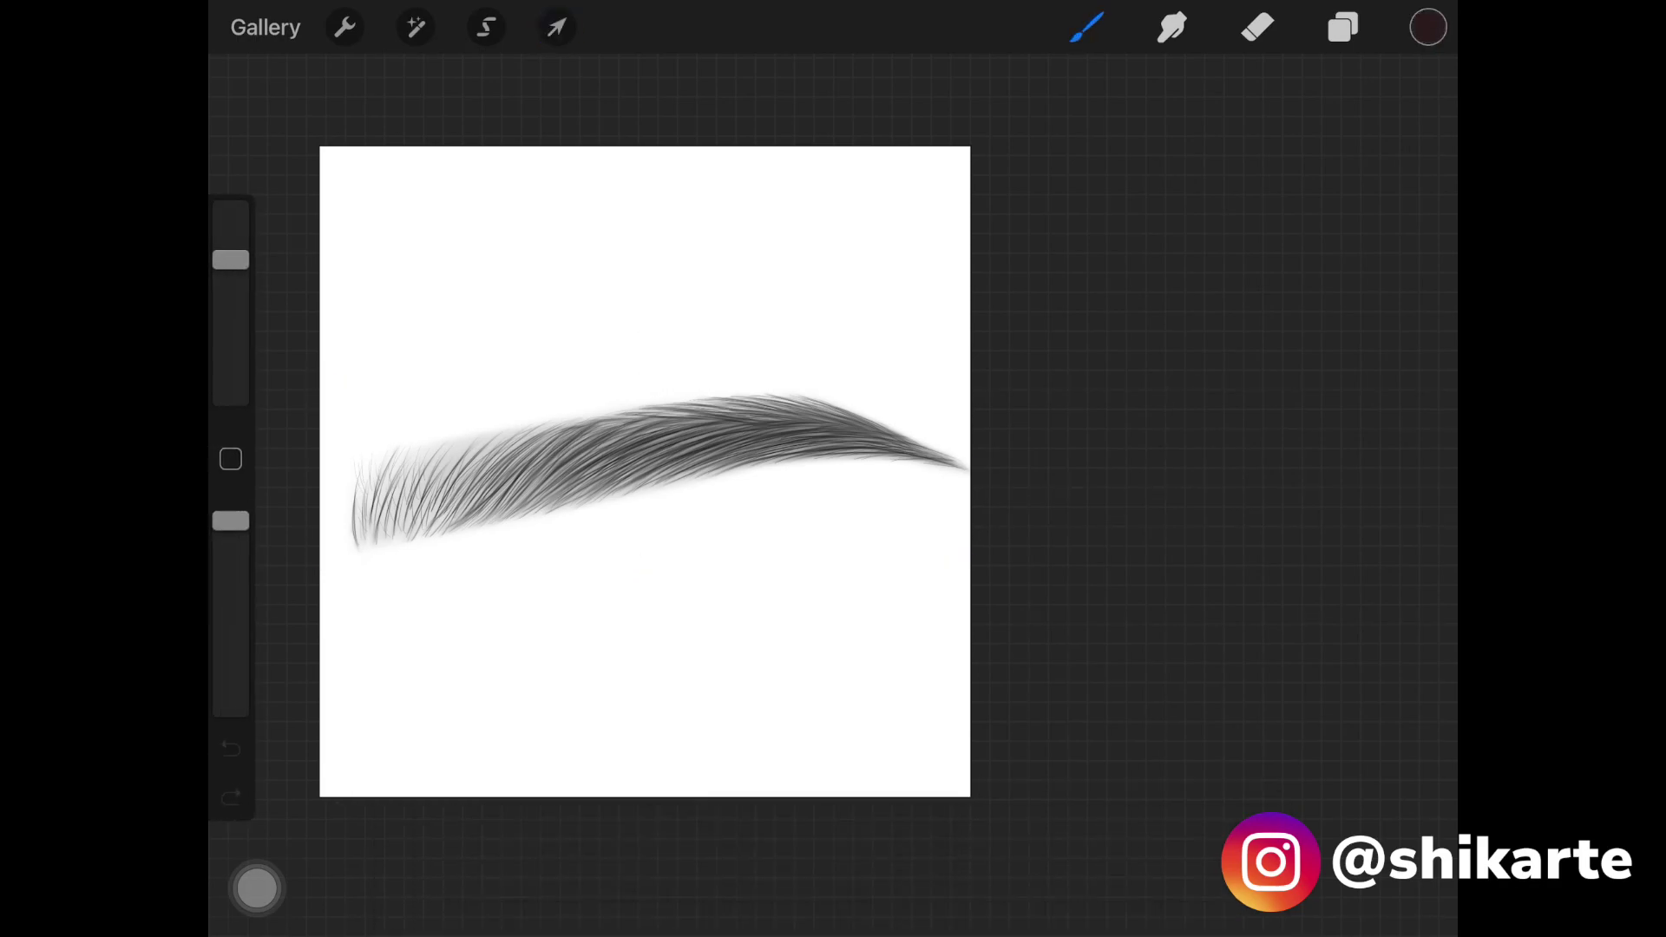
key("l")
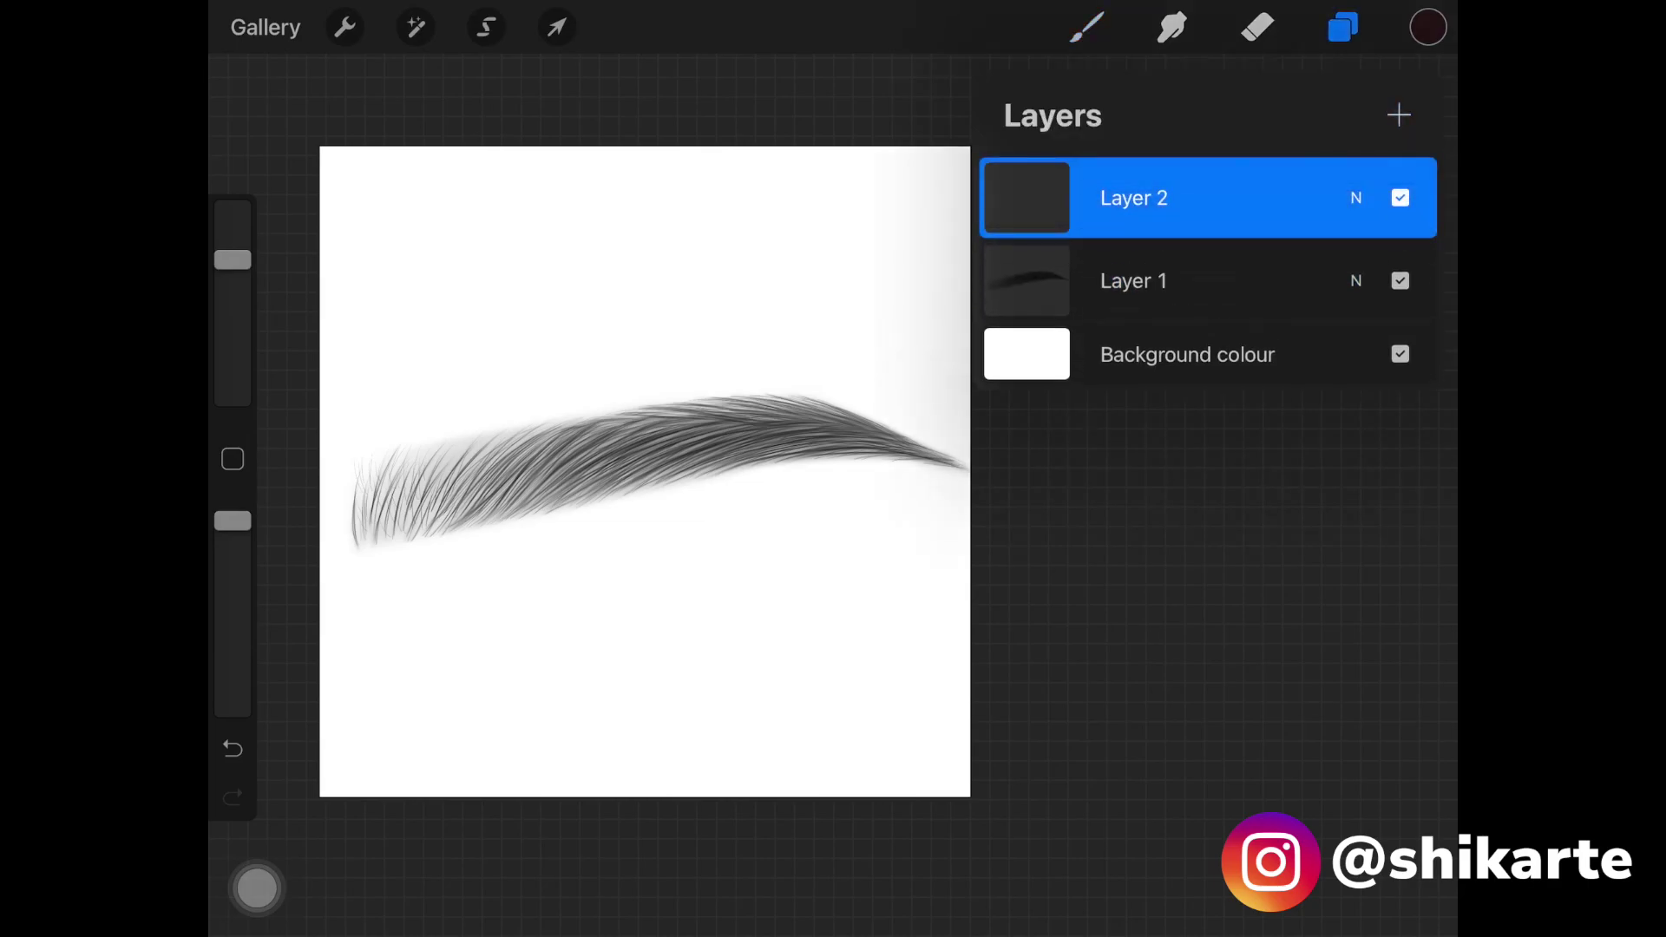
left_click_drag(1133, 198, 1134, 280)
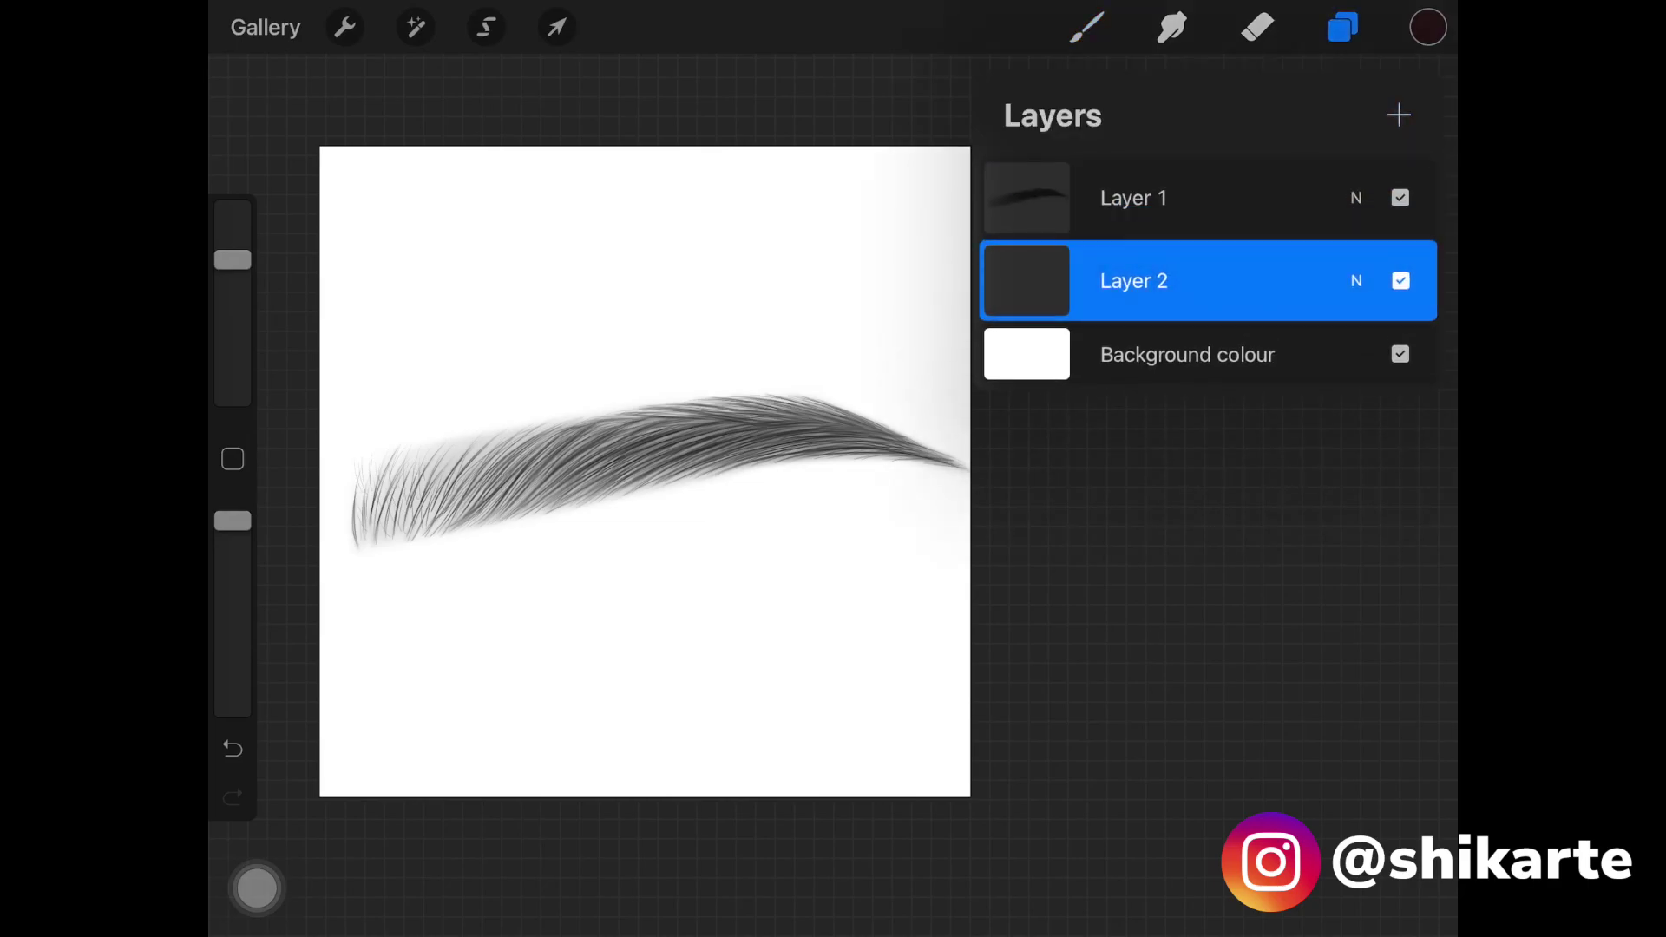
left_click(1087, 27)
Pick white as the active painting colour
left_click(1427, 27)
left_click(1342, 27)
left_click(1427, 26)
left_click(1119, 261)
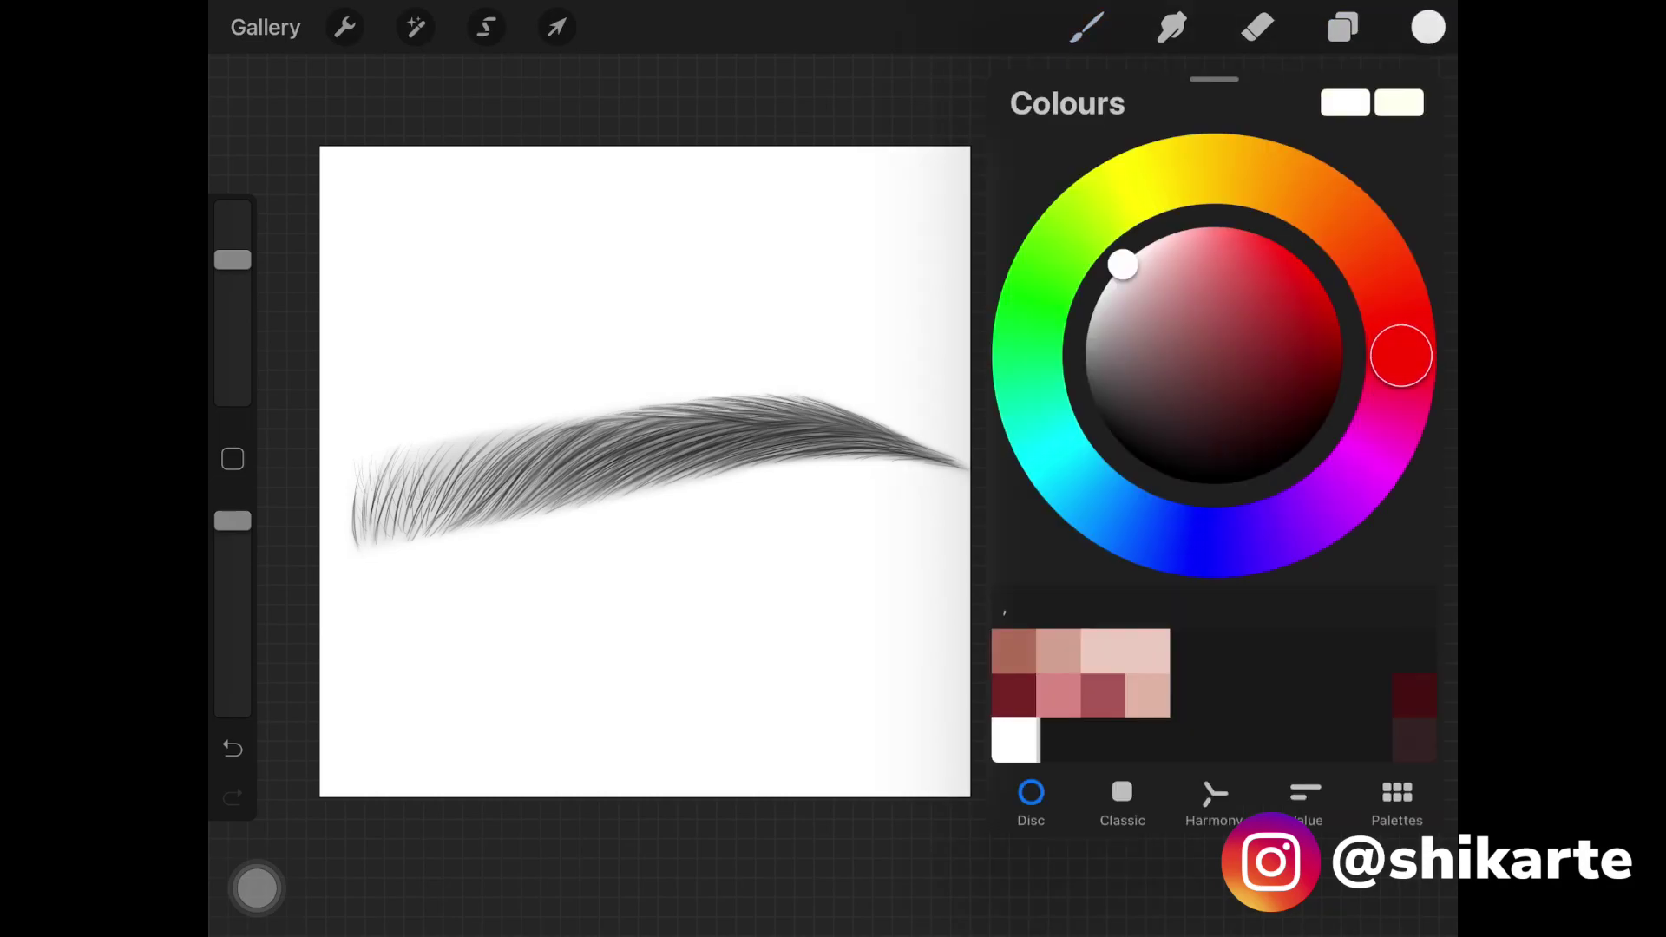
Merge the Layer 1 eyebrow down into Layer 2
left_click(1343, 26)
left_click(1134, 198)
left_click(1027, 198)
left_click(877, 504)
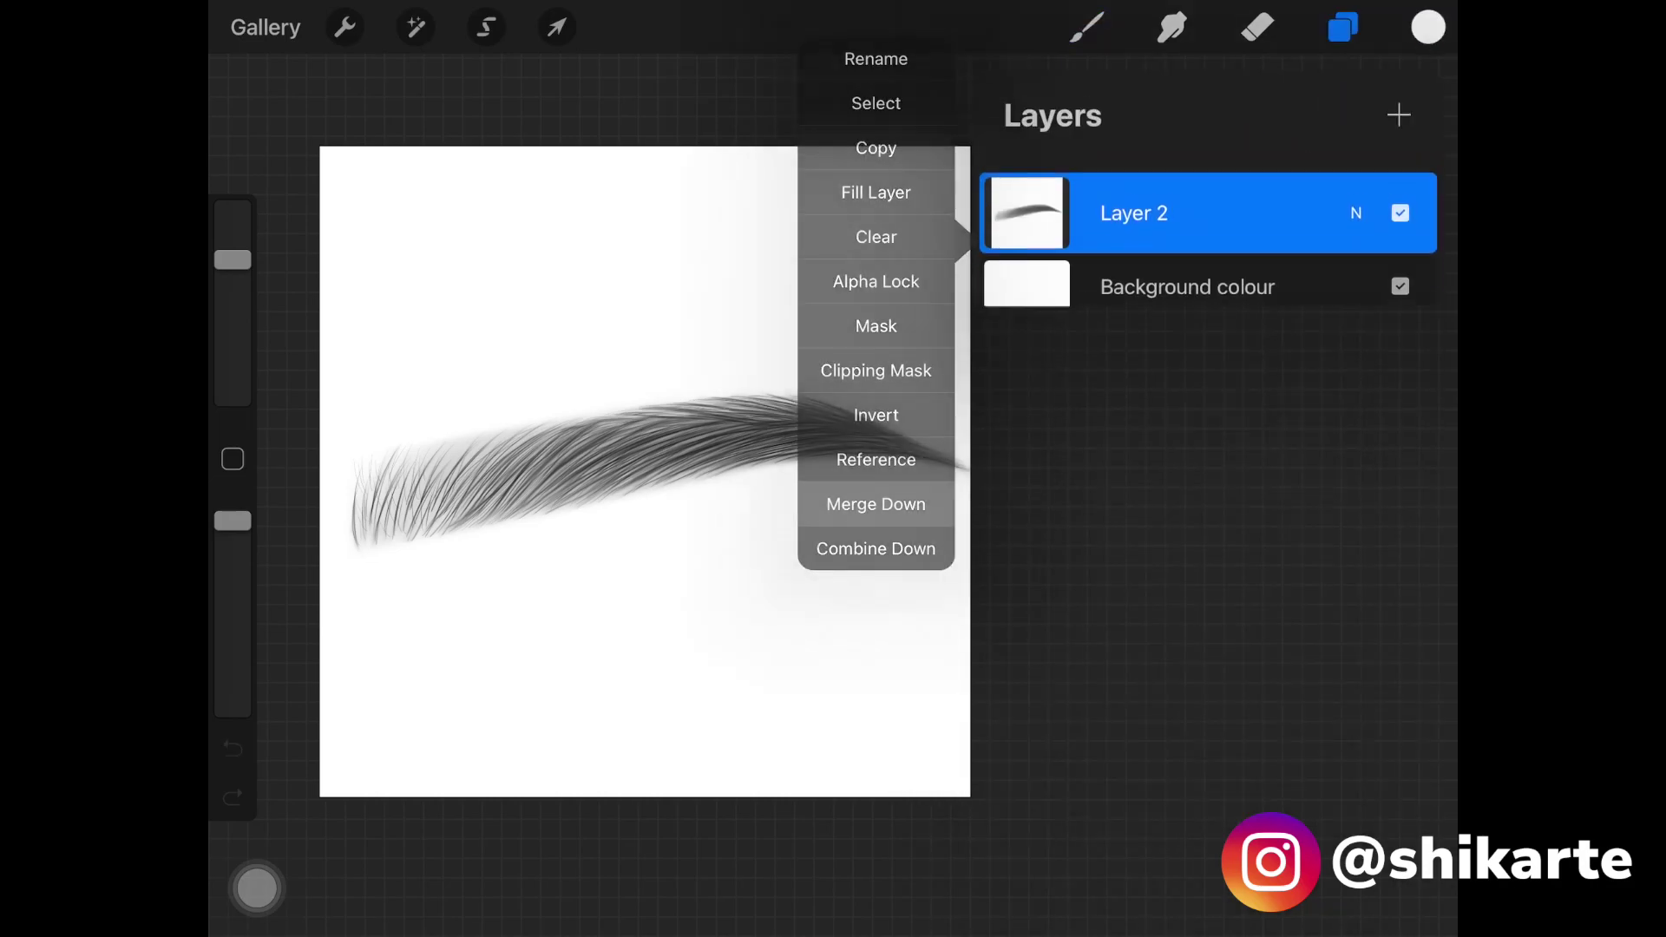
left_click(1086, 26)
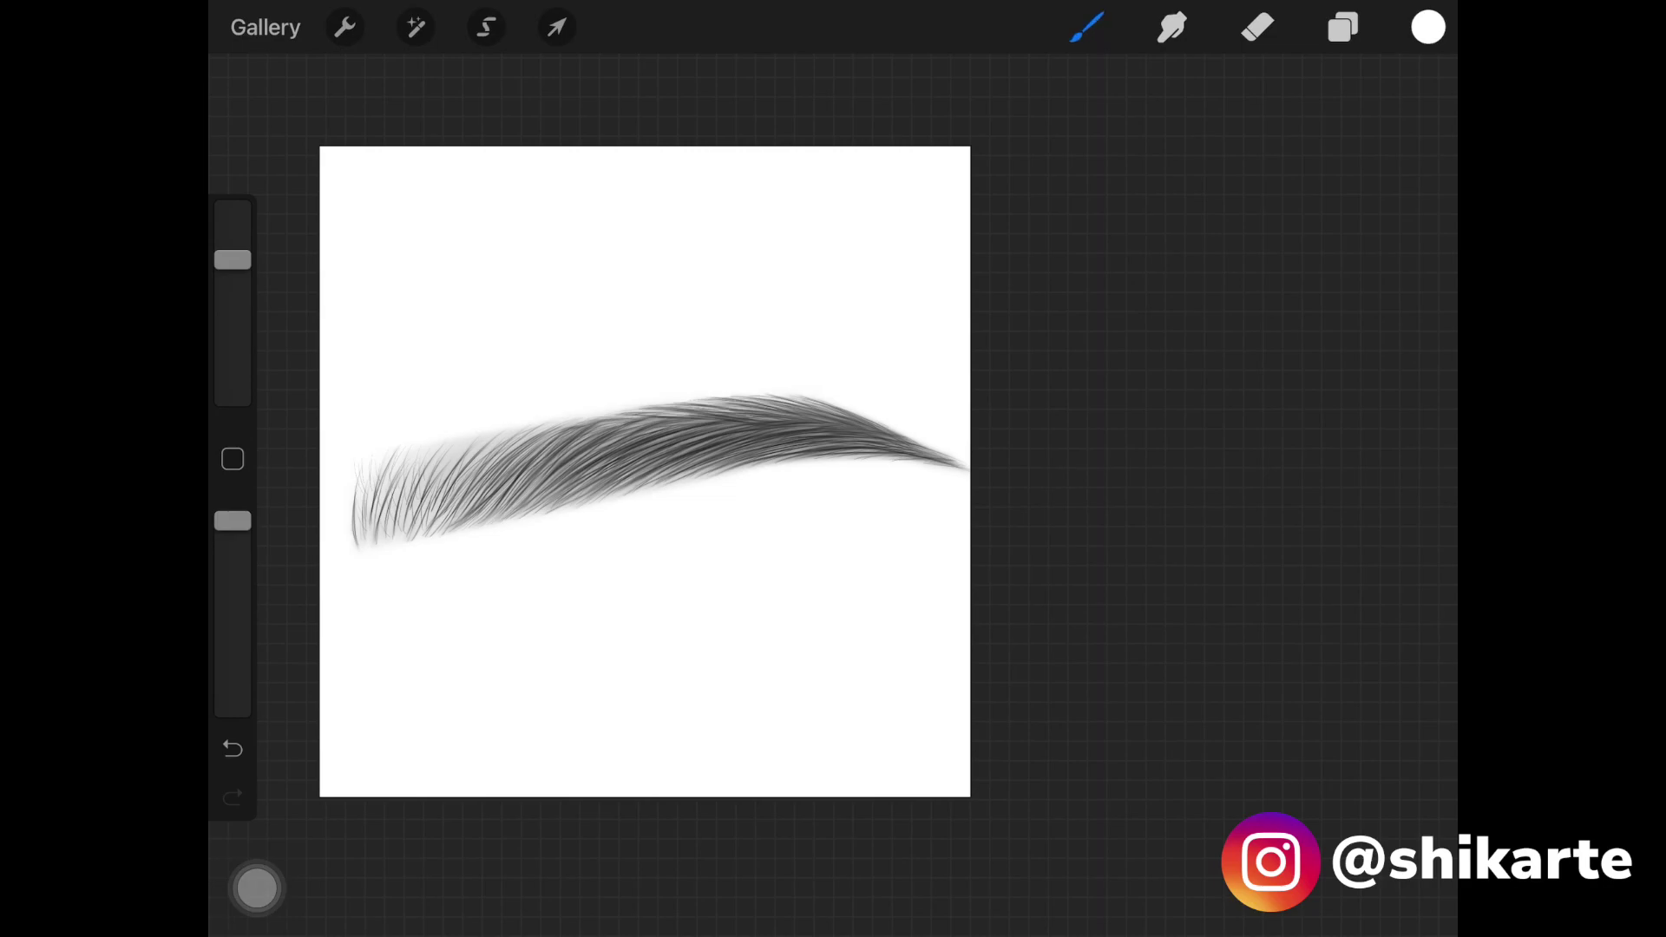
Copy the merged Layer 2 eyebrow image and bring up the brush library
left_click(1087, 27)
left_click(1342, 26)
left_click(1026, 198)
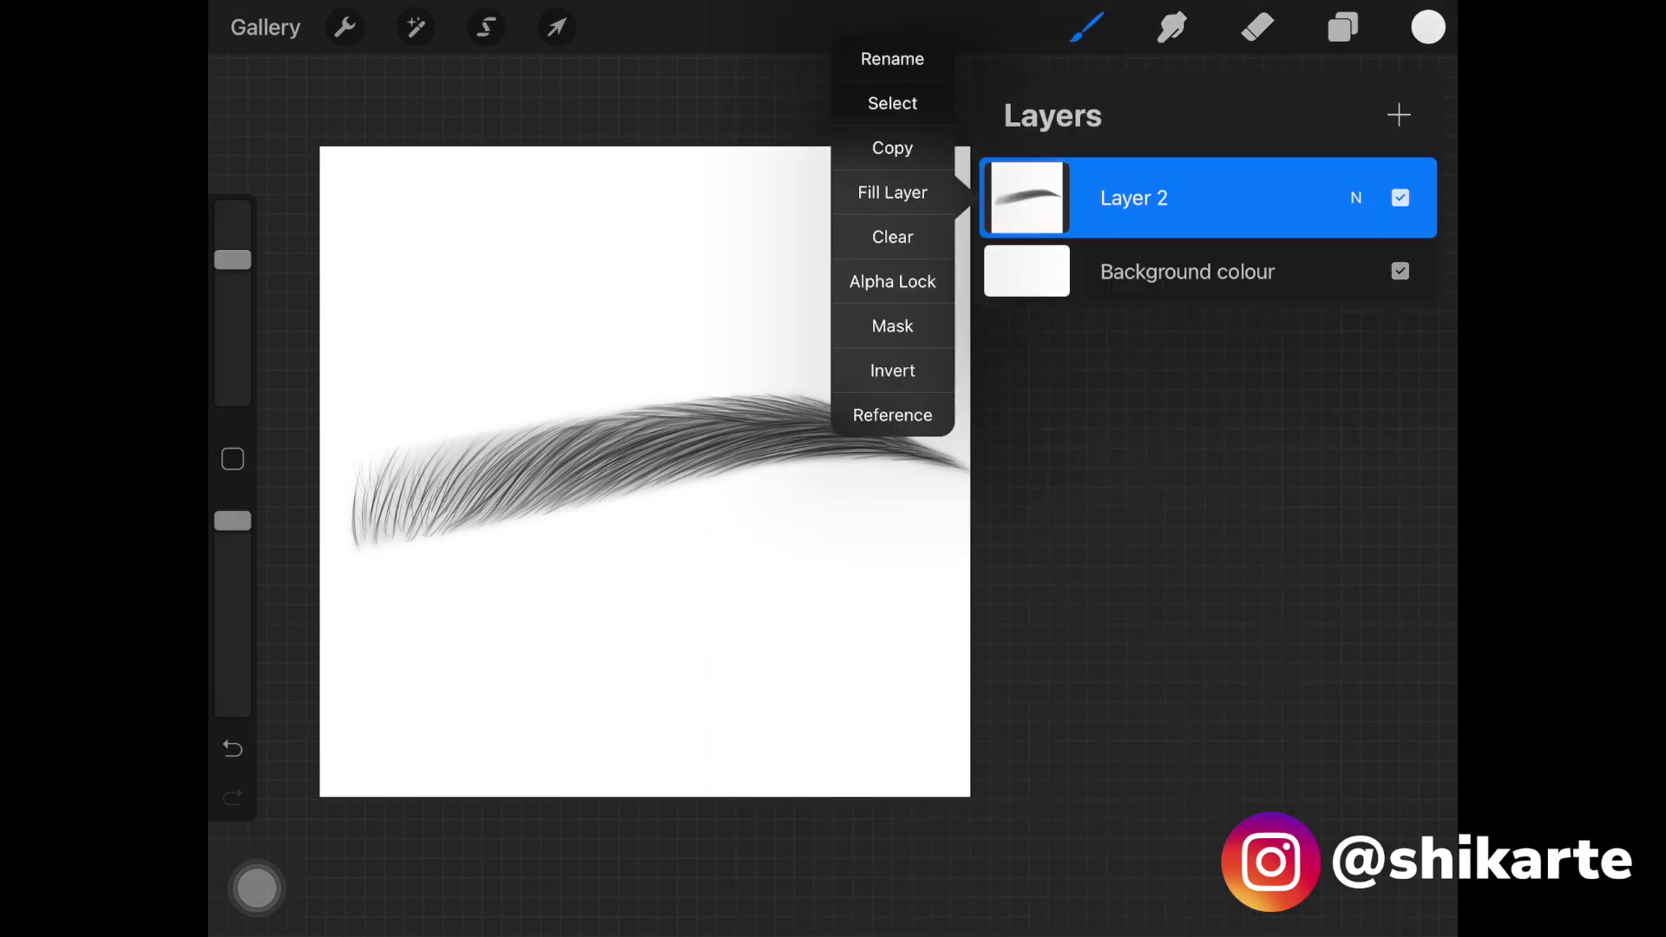
left_click(892, 147)
left_click(1086, 26)
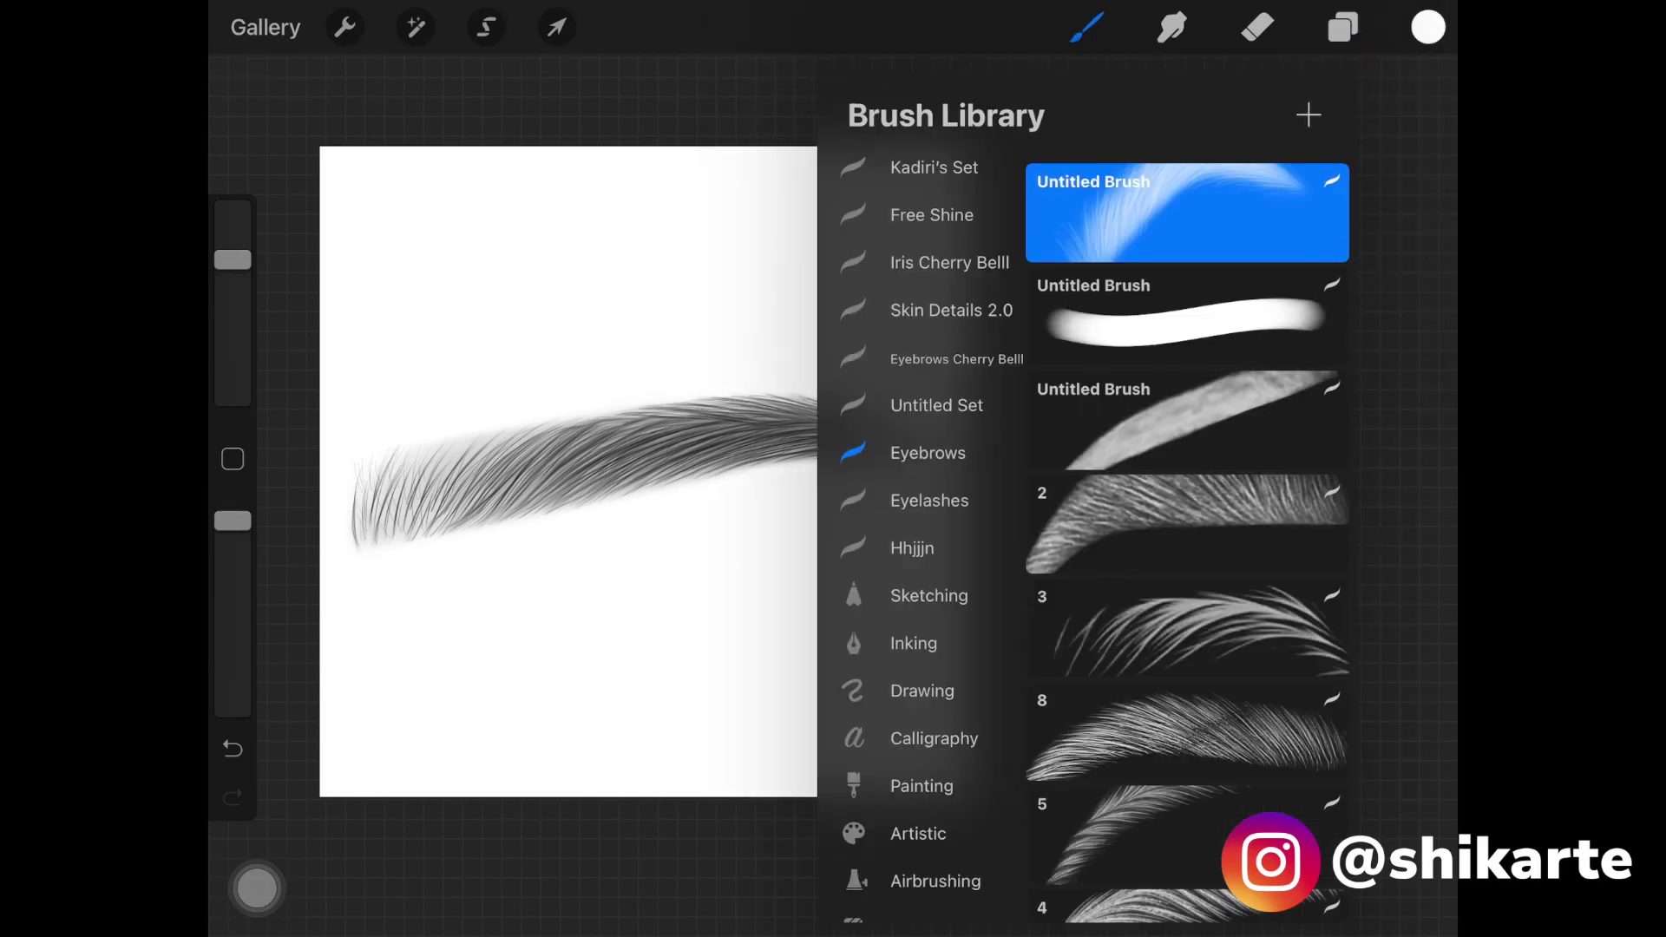
Create a new brush and import the copied eyebrow image as its shape source
left_click(1308, 115)
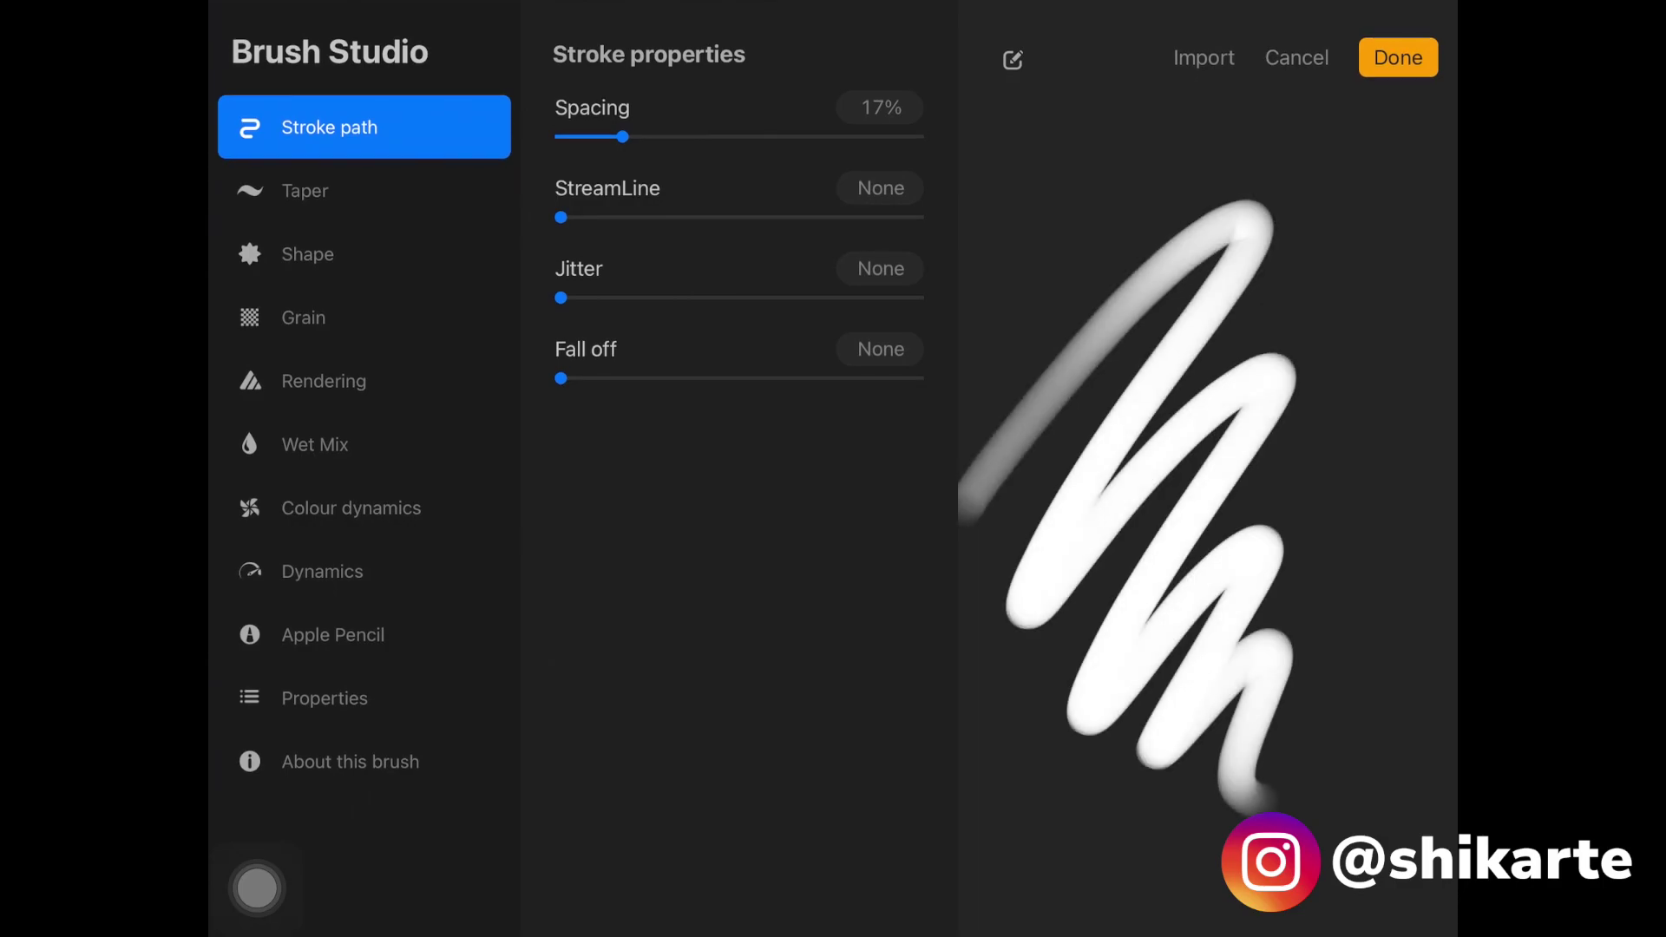
left_click(307, 253)
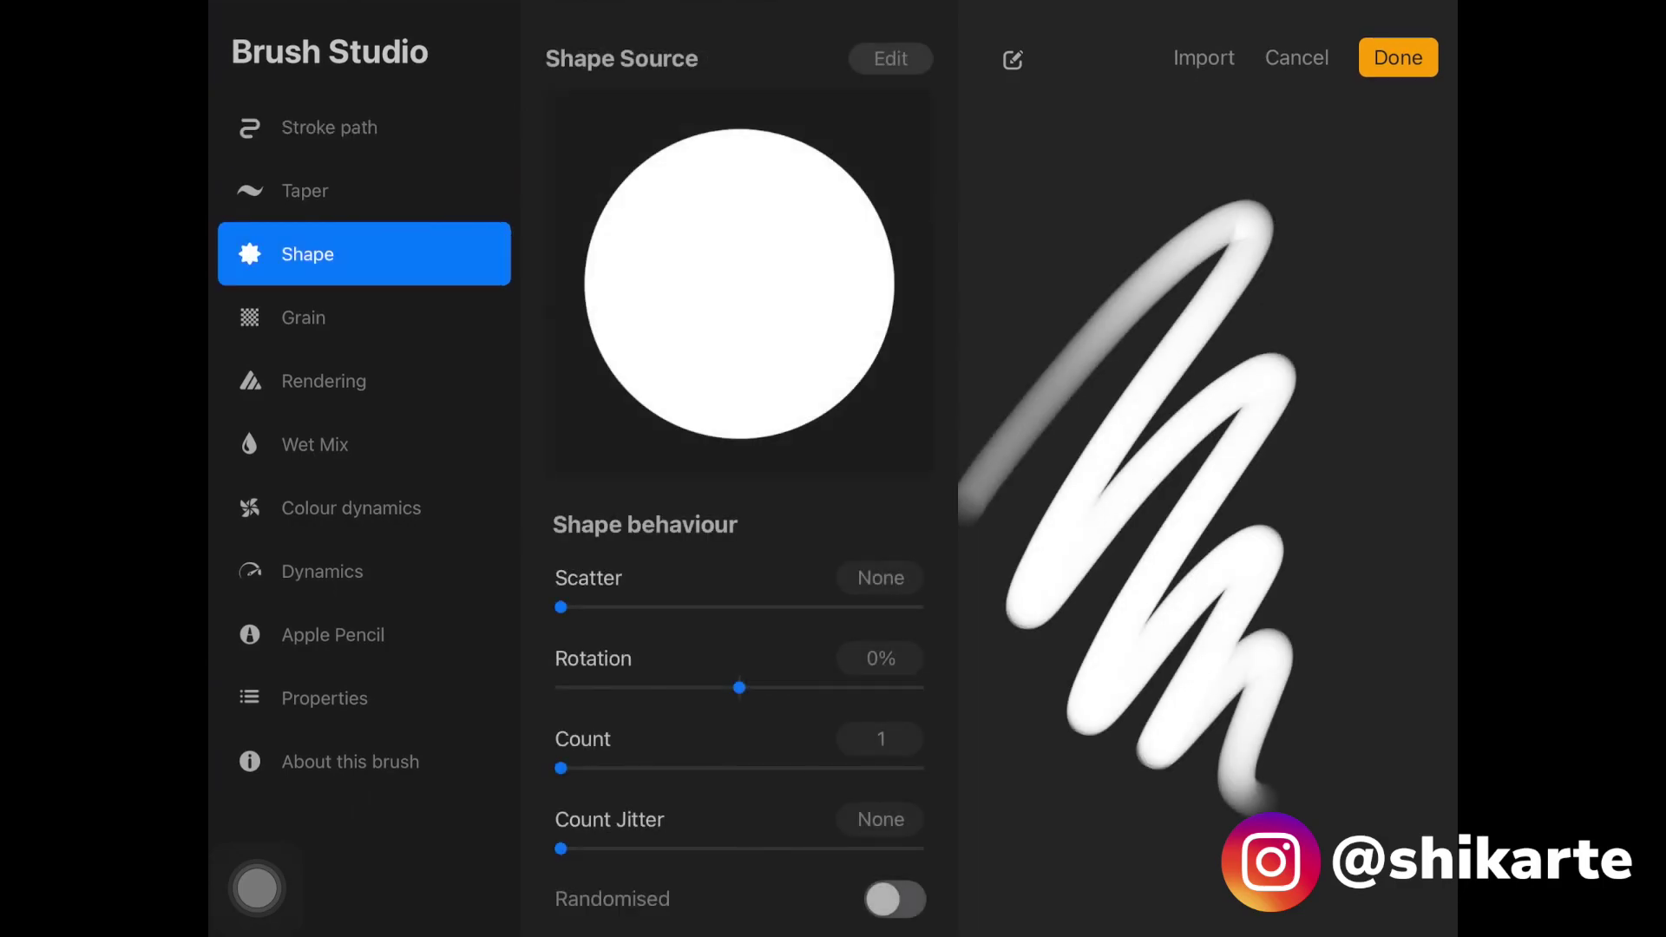
left_click(885, 57)
left_click(570, 114)
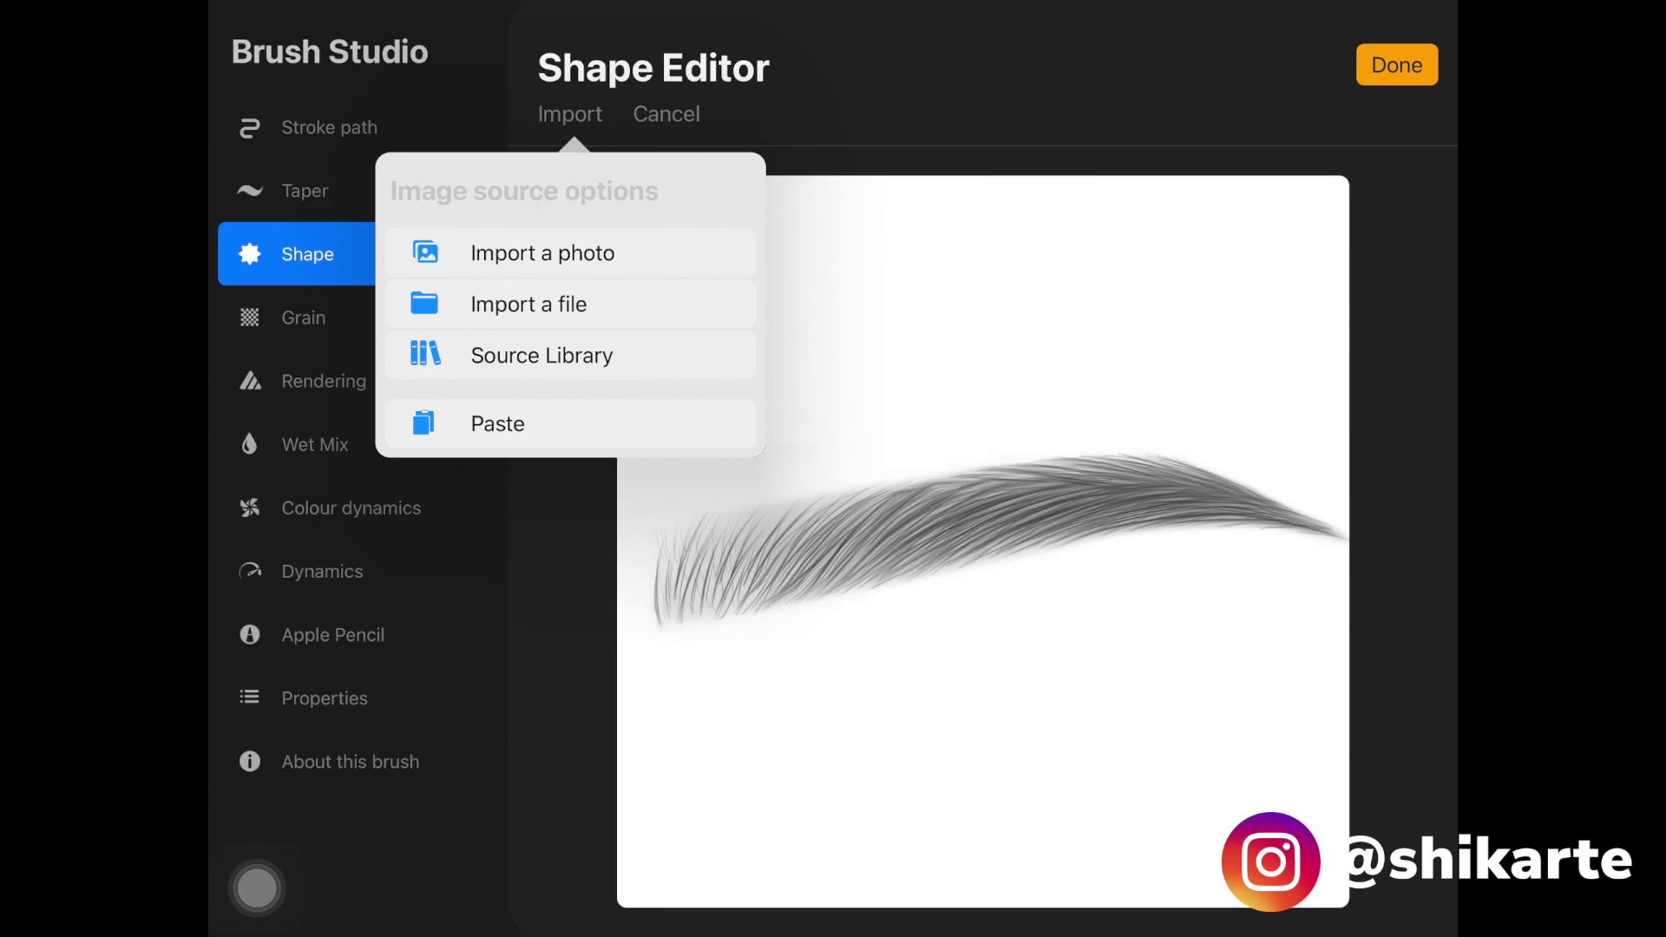
key("Escape")
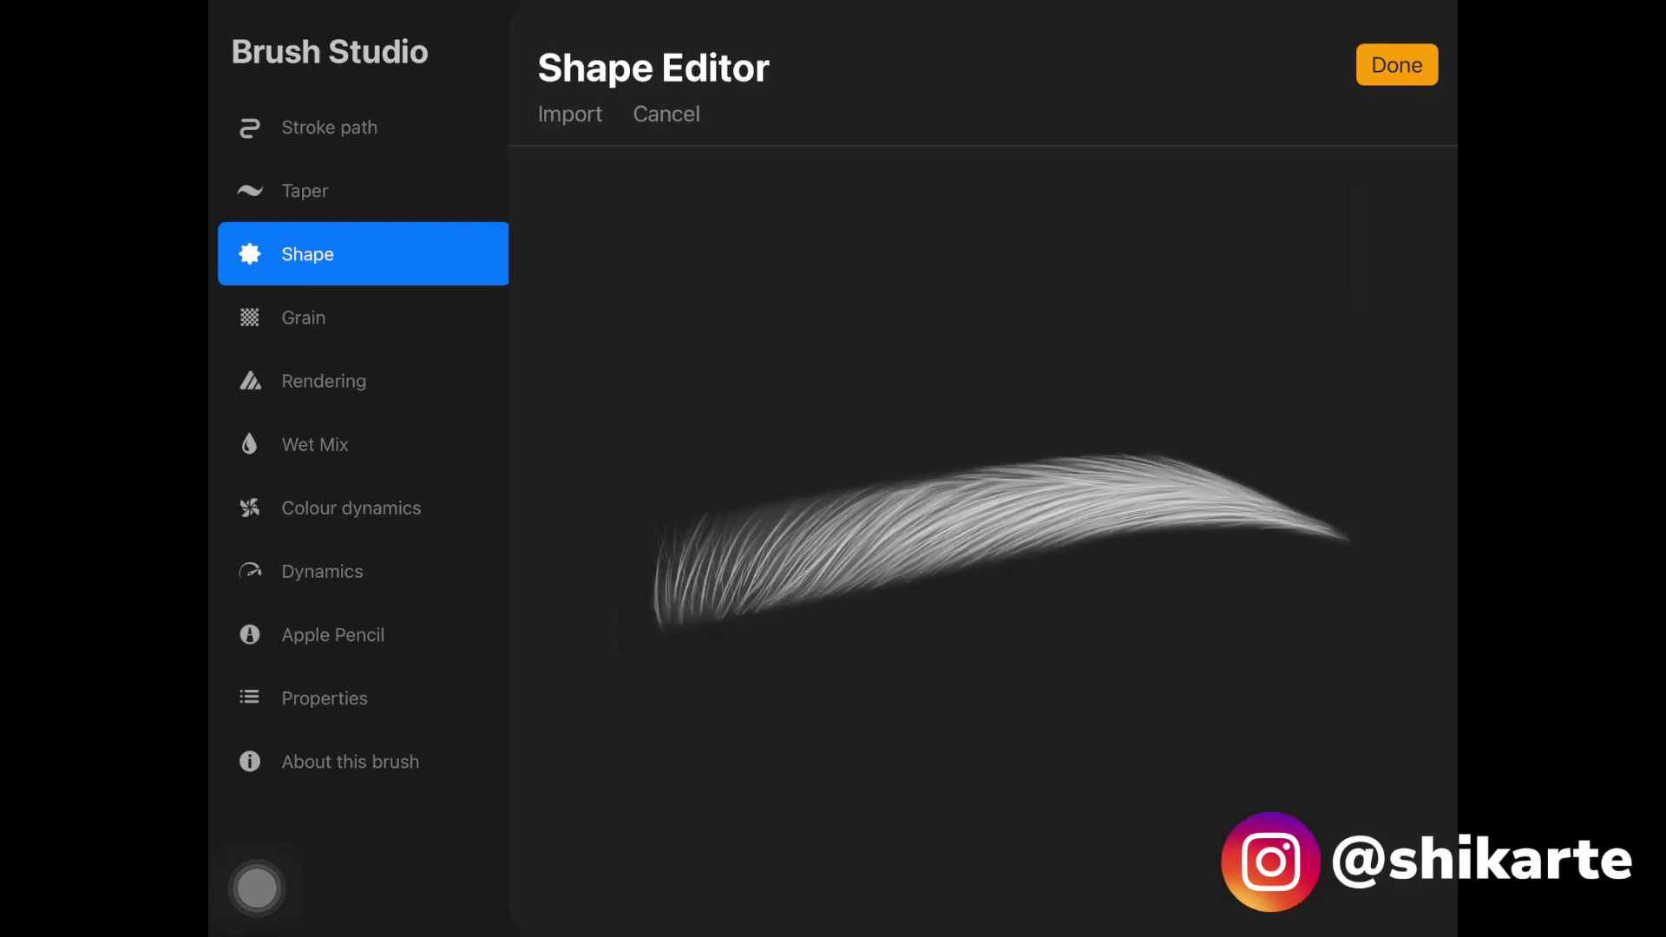
Confirm the imported eyebrow as the new brush's shape in the Shape Editor
left_click(1397, 65)
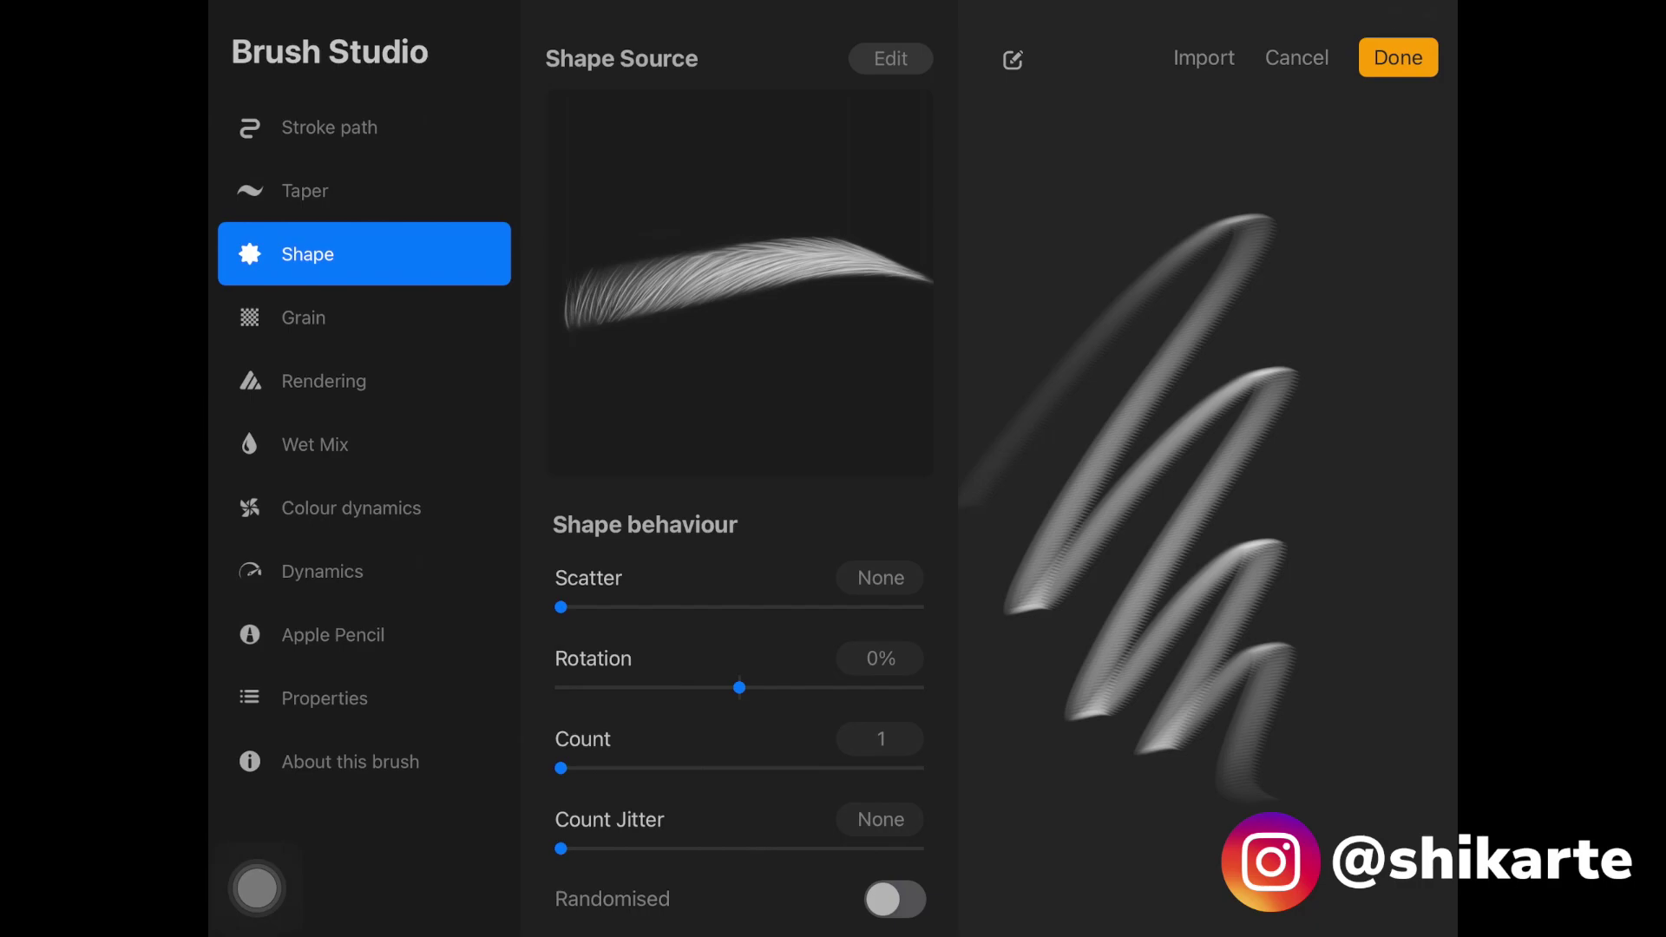
left_click(330, 126)
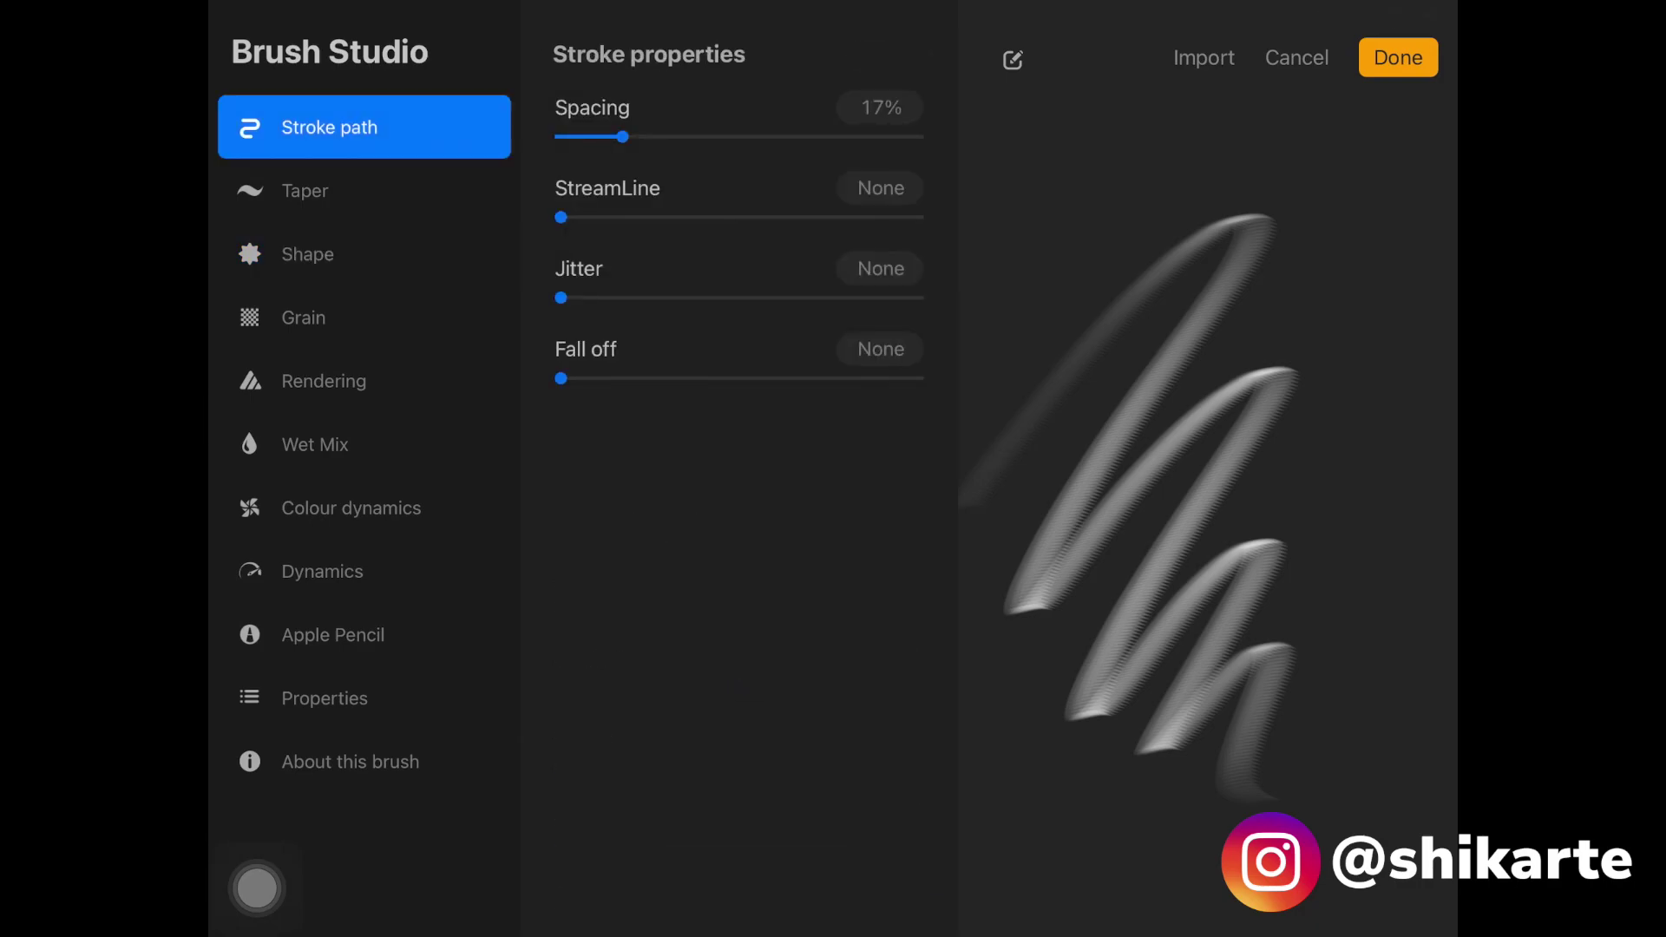
Set spacing to Max, pressure taper and pressure opacity to None, and tip animation off
left_click_drag(623, 136, 918, 136)
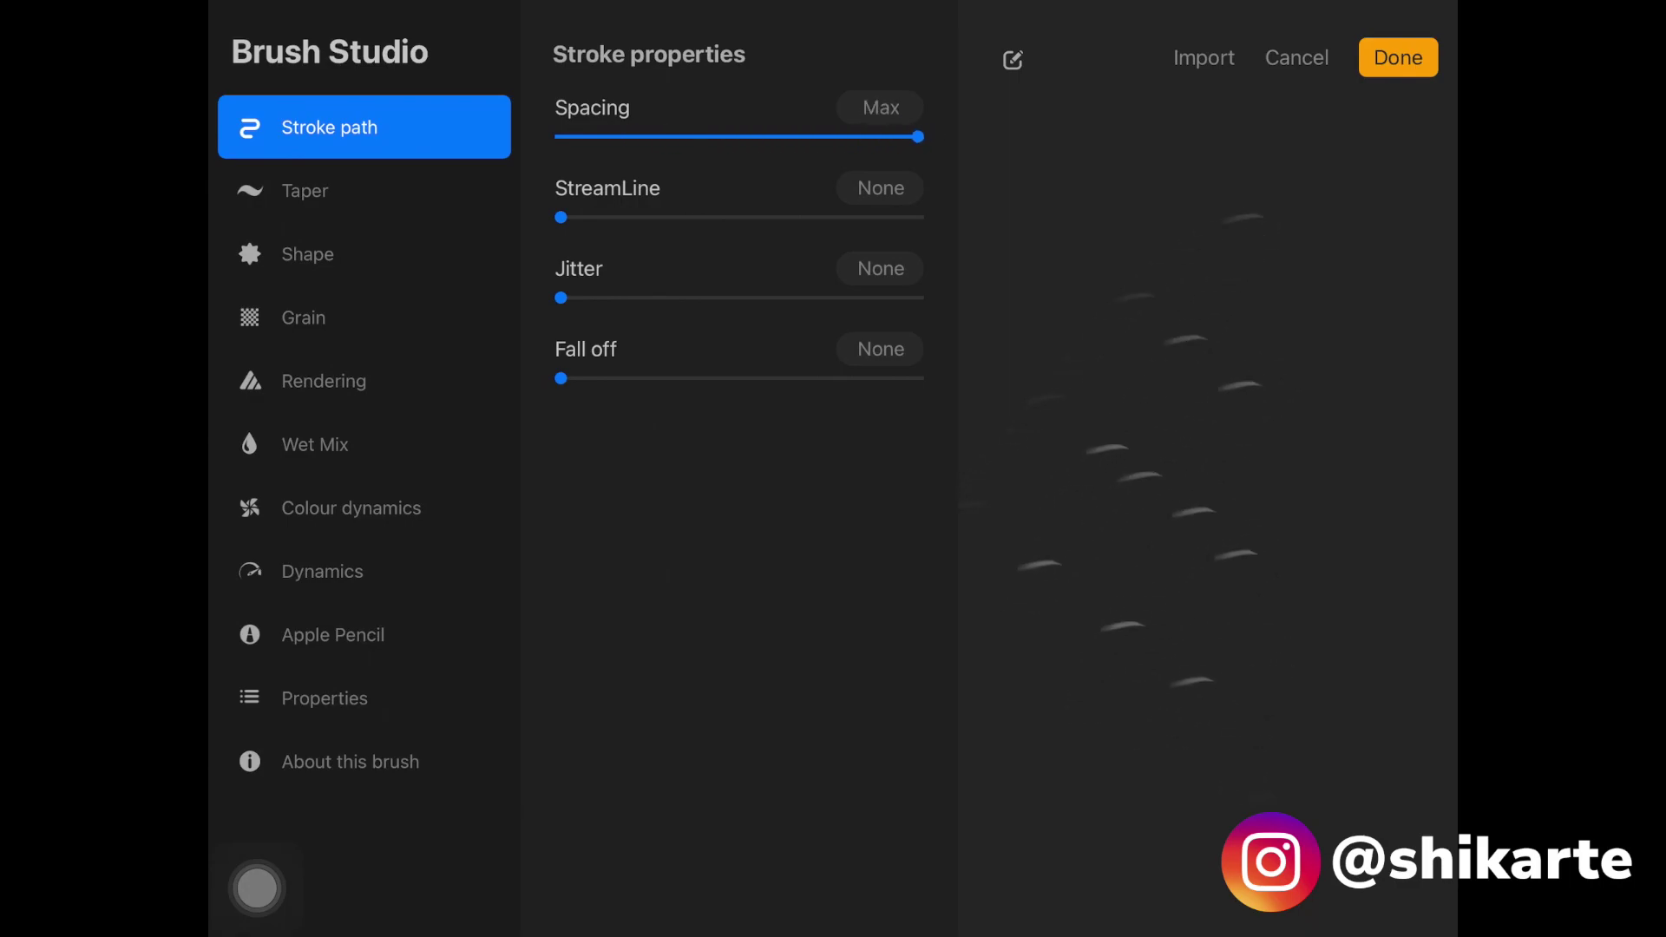
left_click(305, 190)
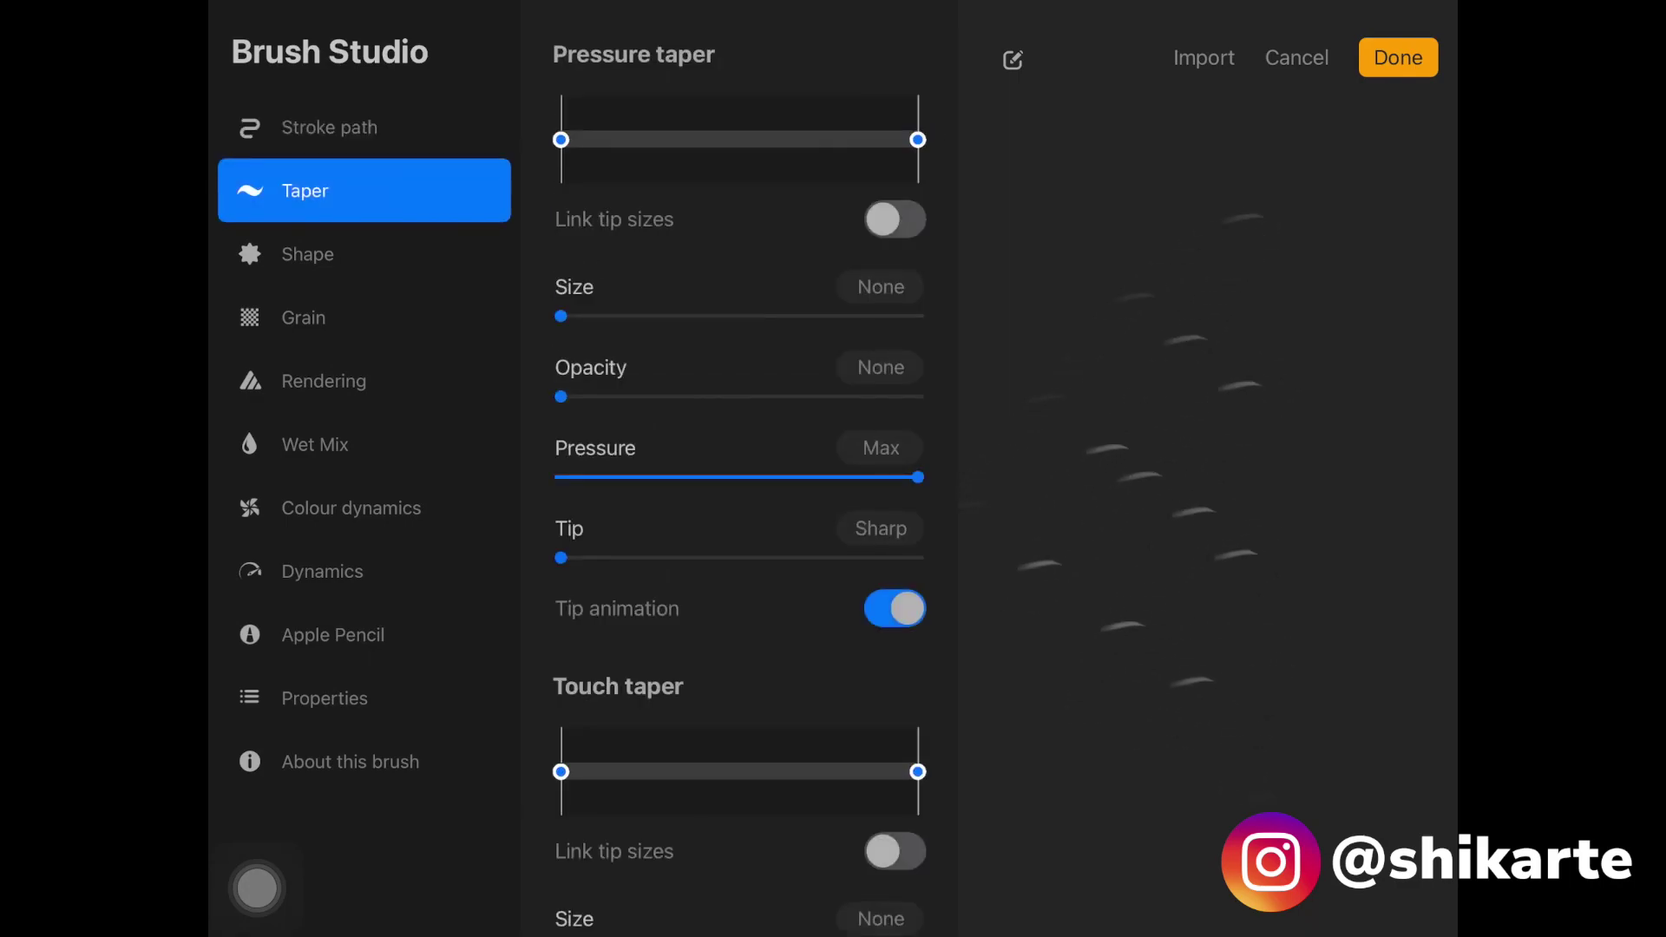
left_click_drag(917, 476, 560, 477)
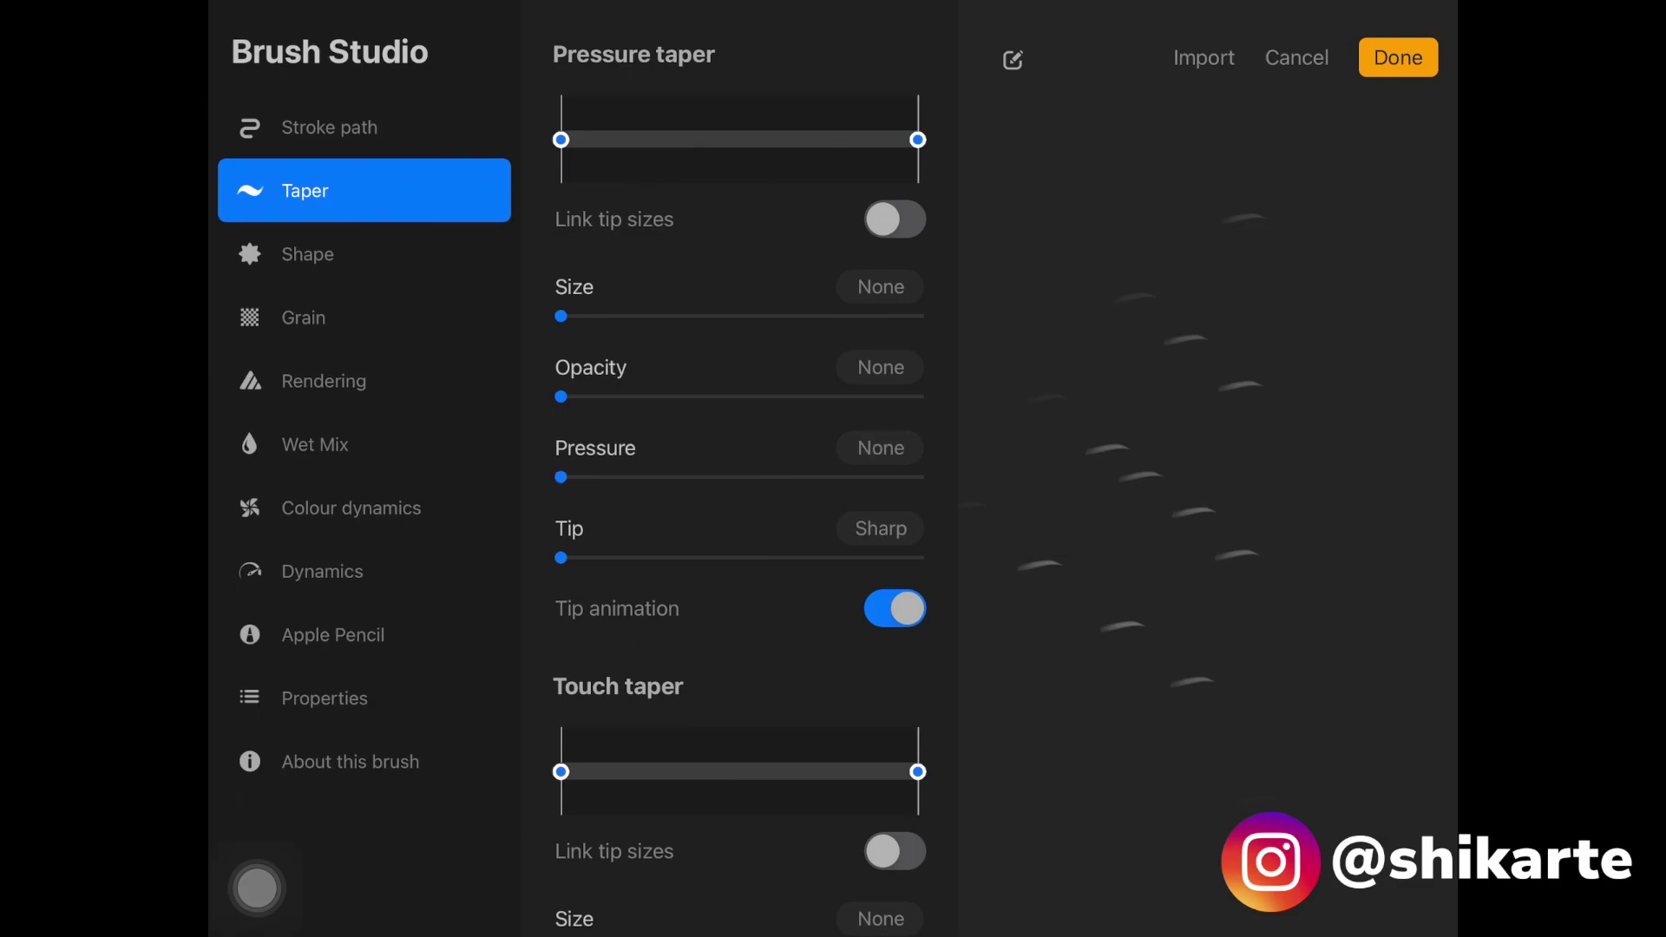
left_click(895, 608)
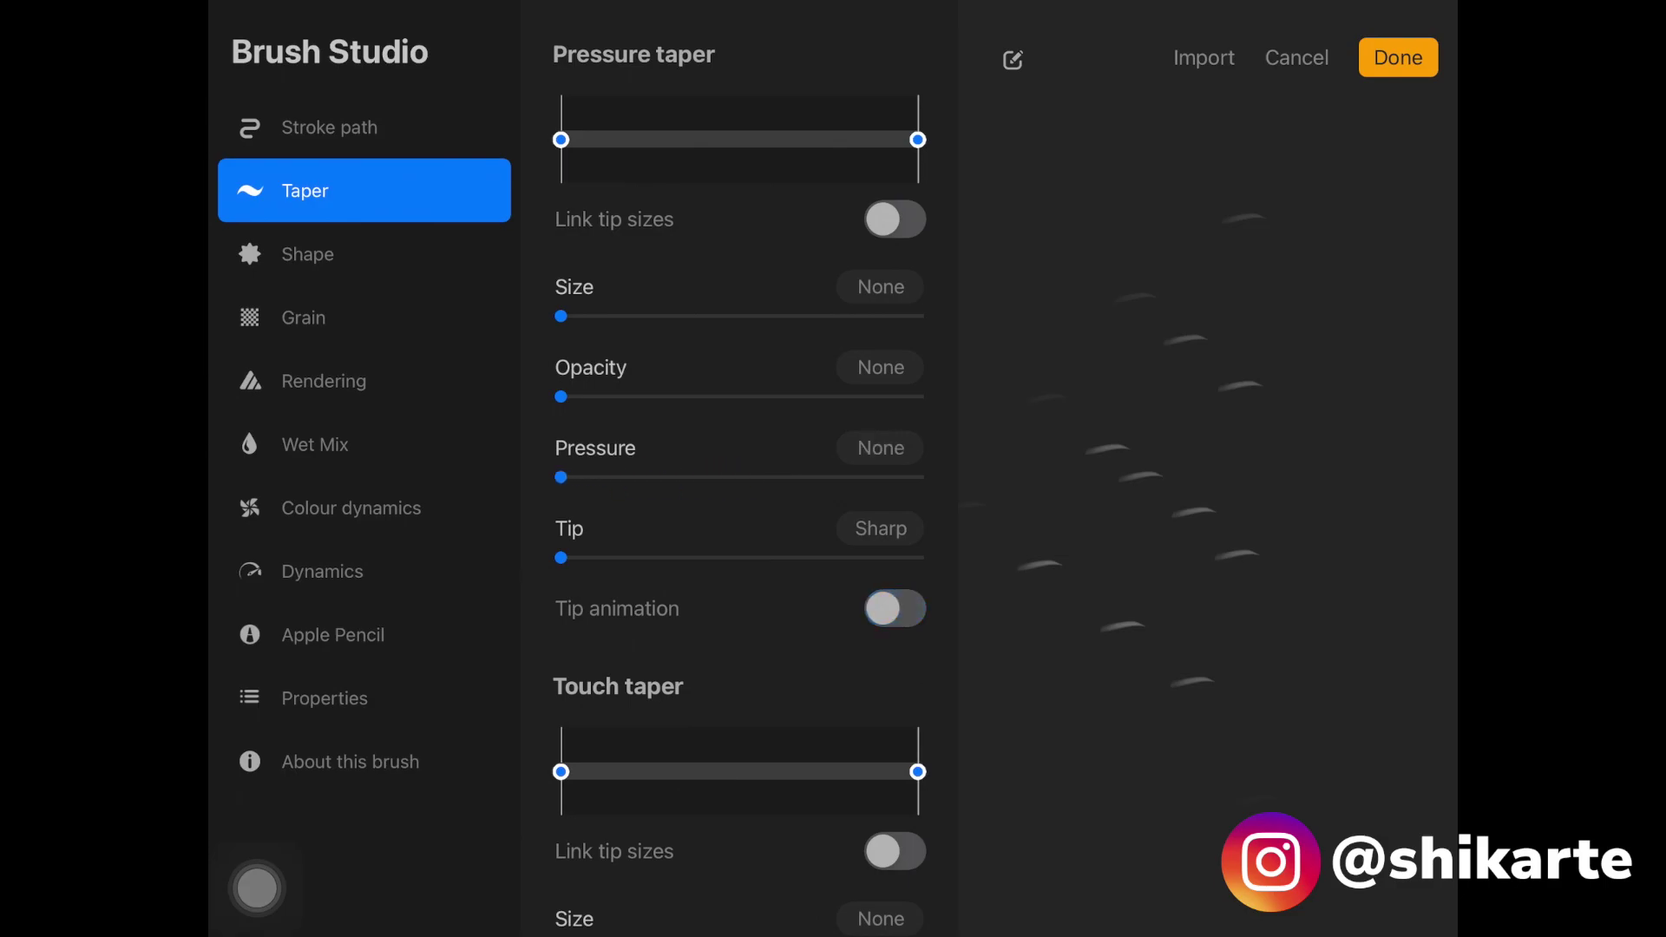
left_click(332, 634)
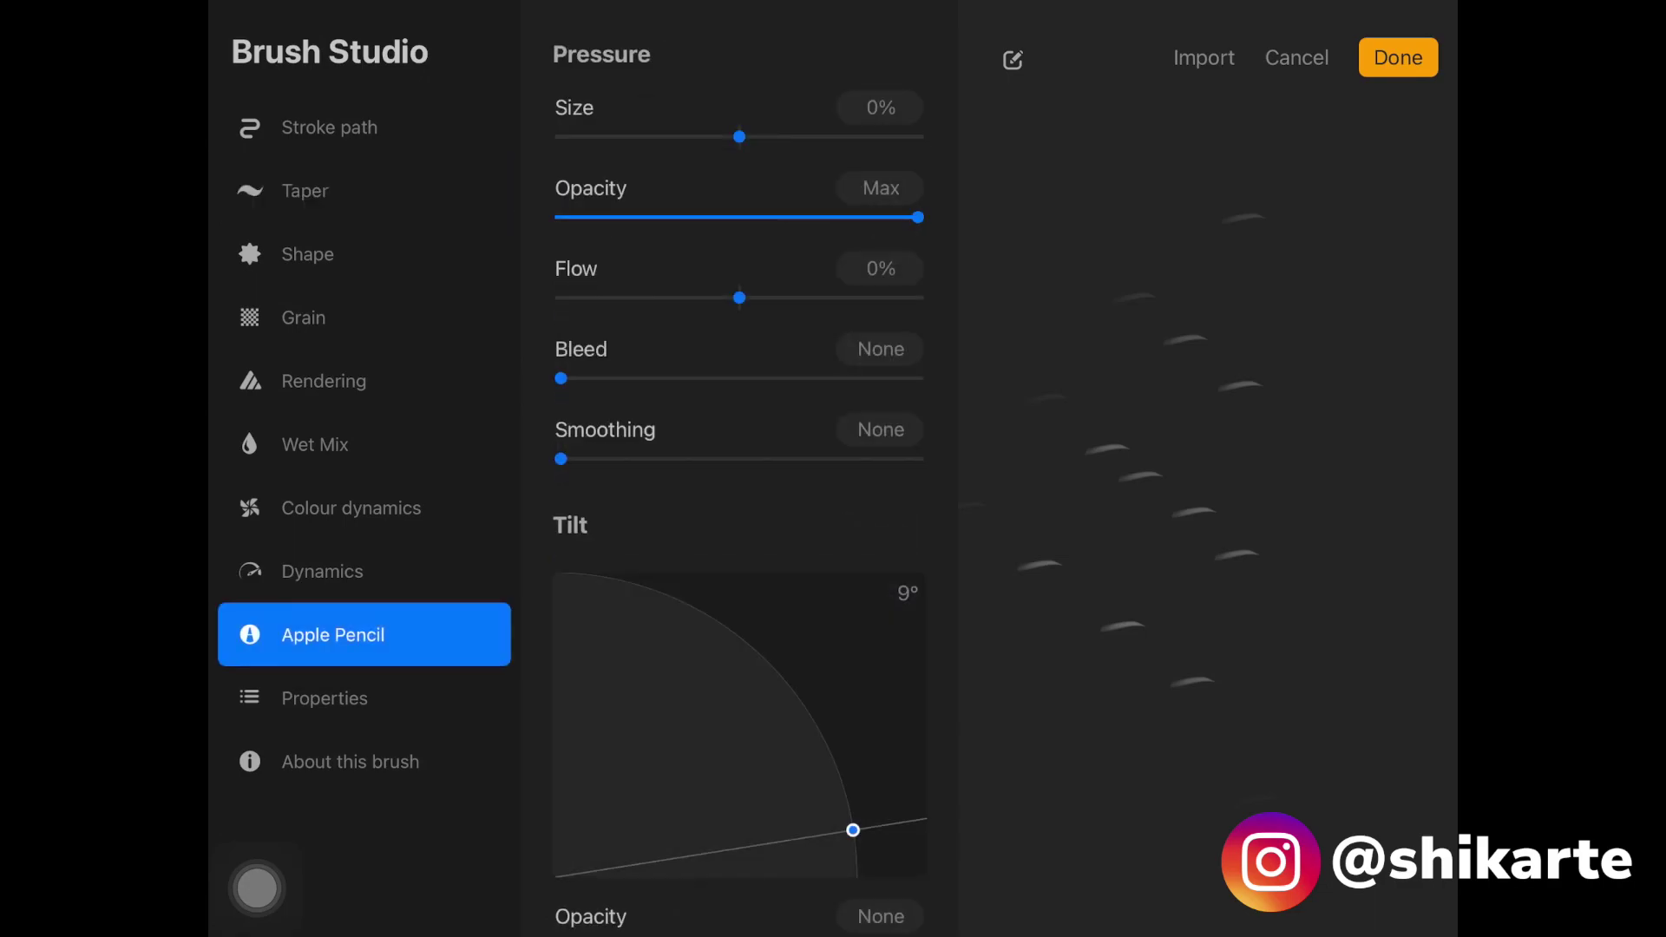
left_click_drag(918, 218, 561, 217)
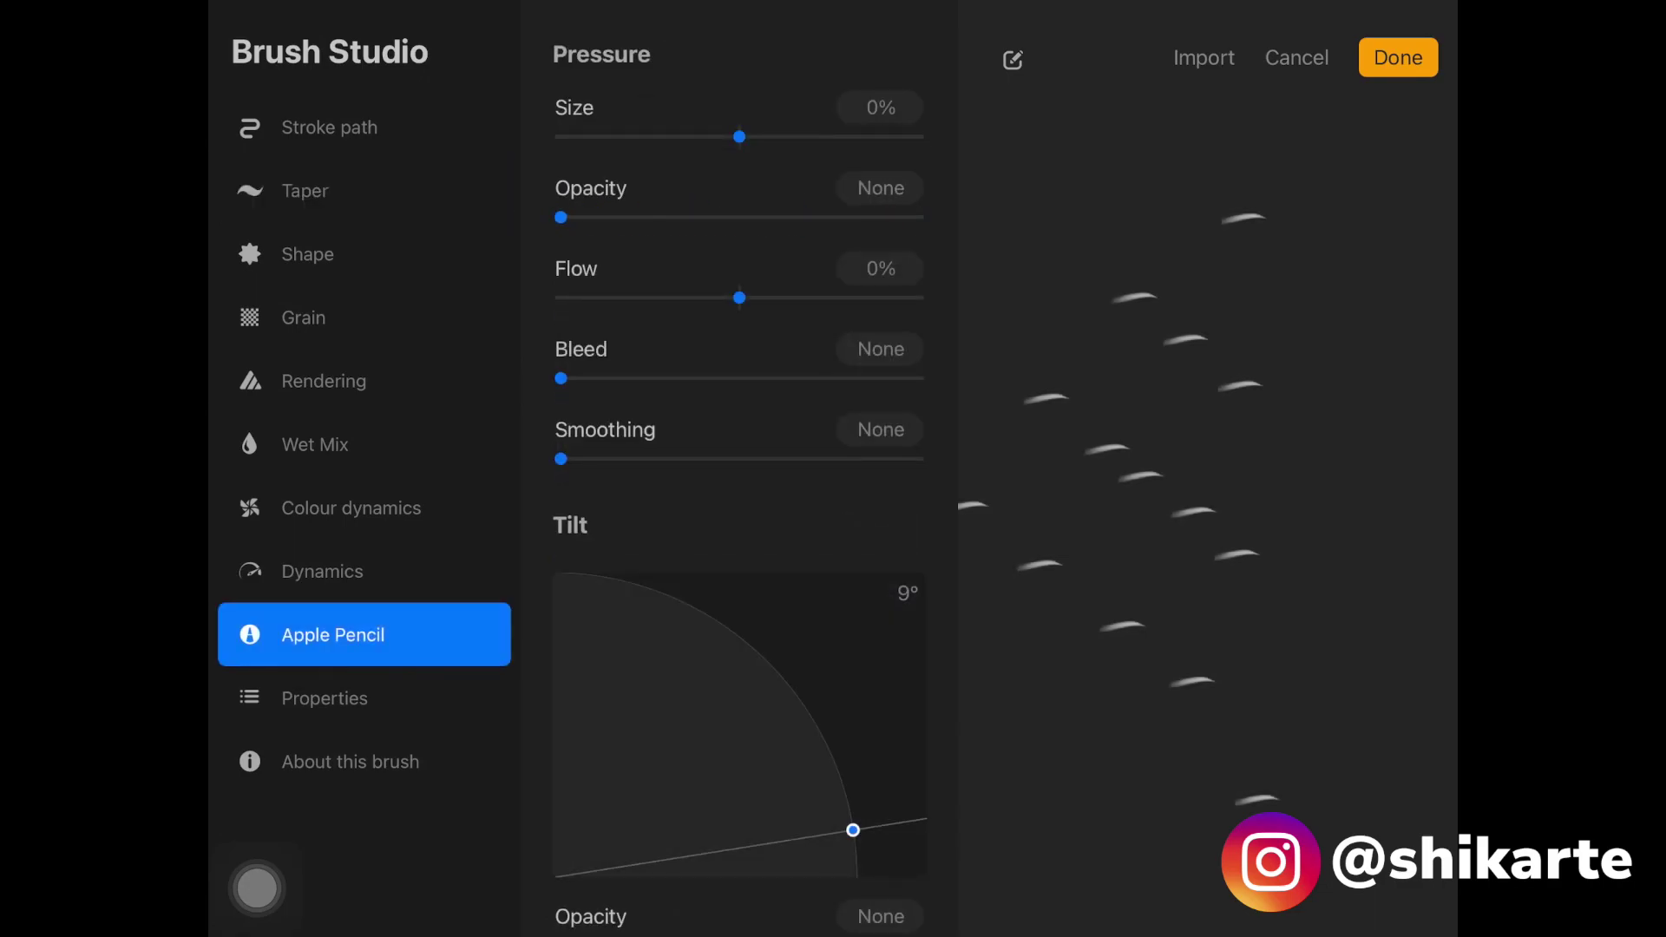
left_click(325, 697)
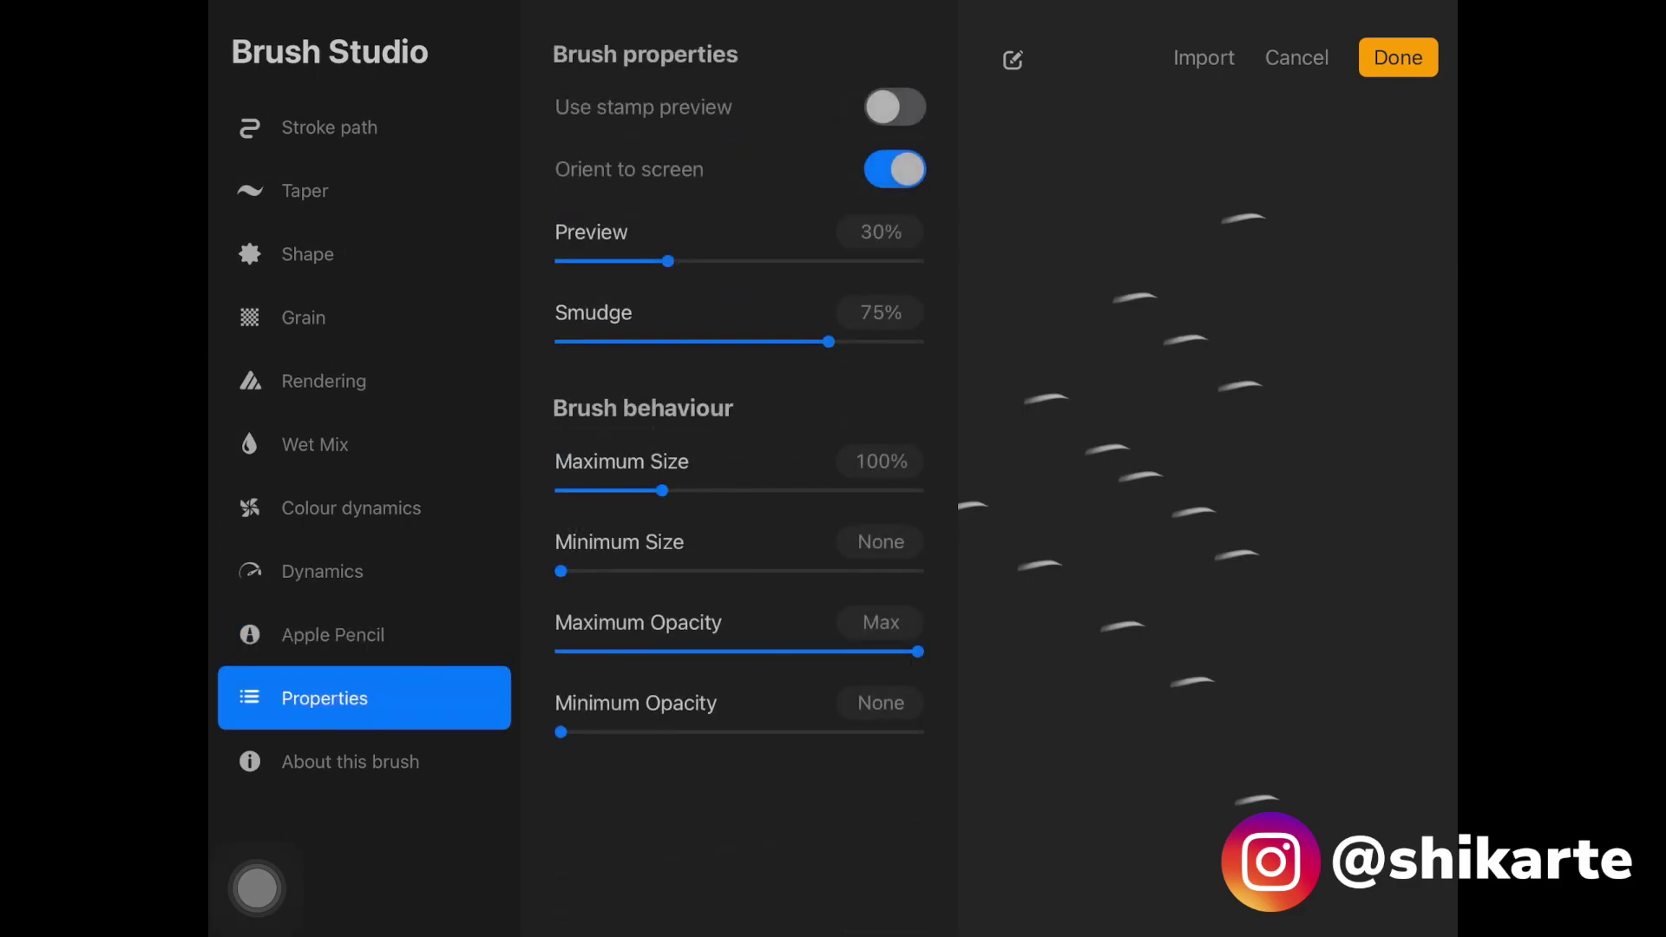
Turn on Use stamp preview and raise the brush's Maximum Size to 1403%
left_click(894, 107)
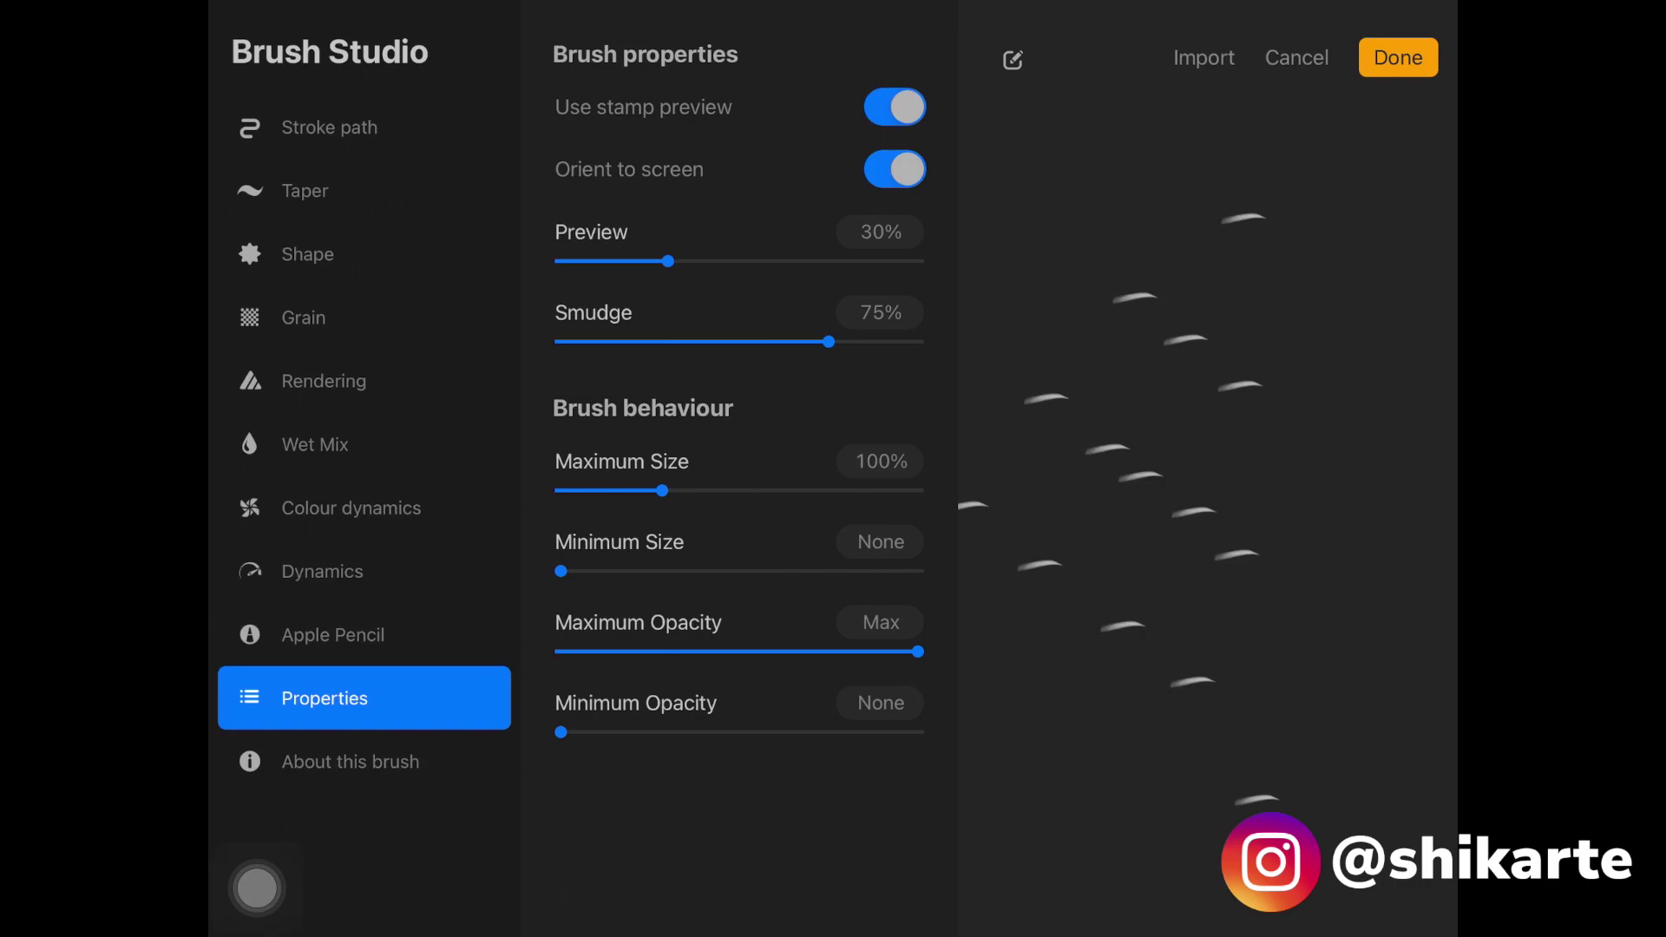
left_click(893, 170)
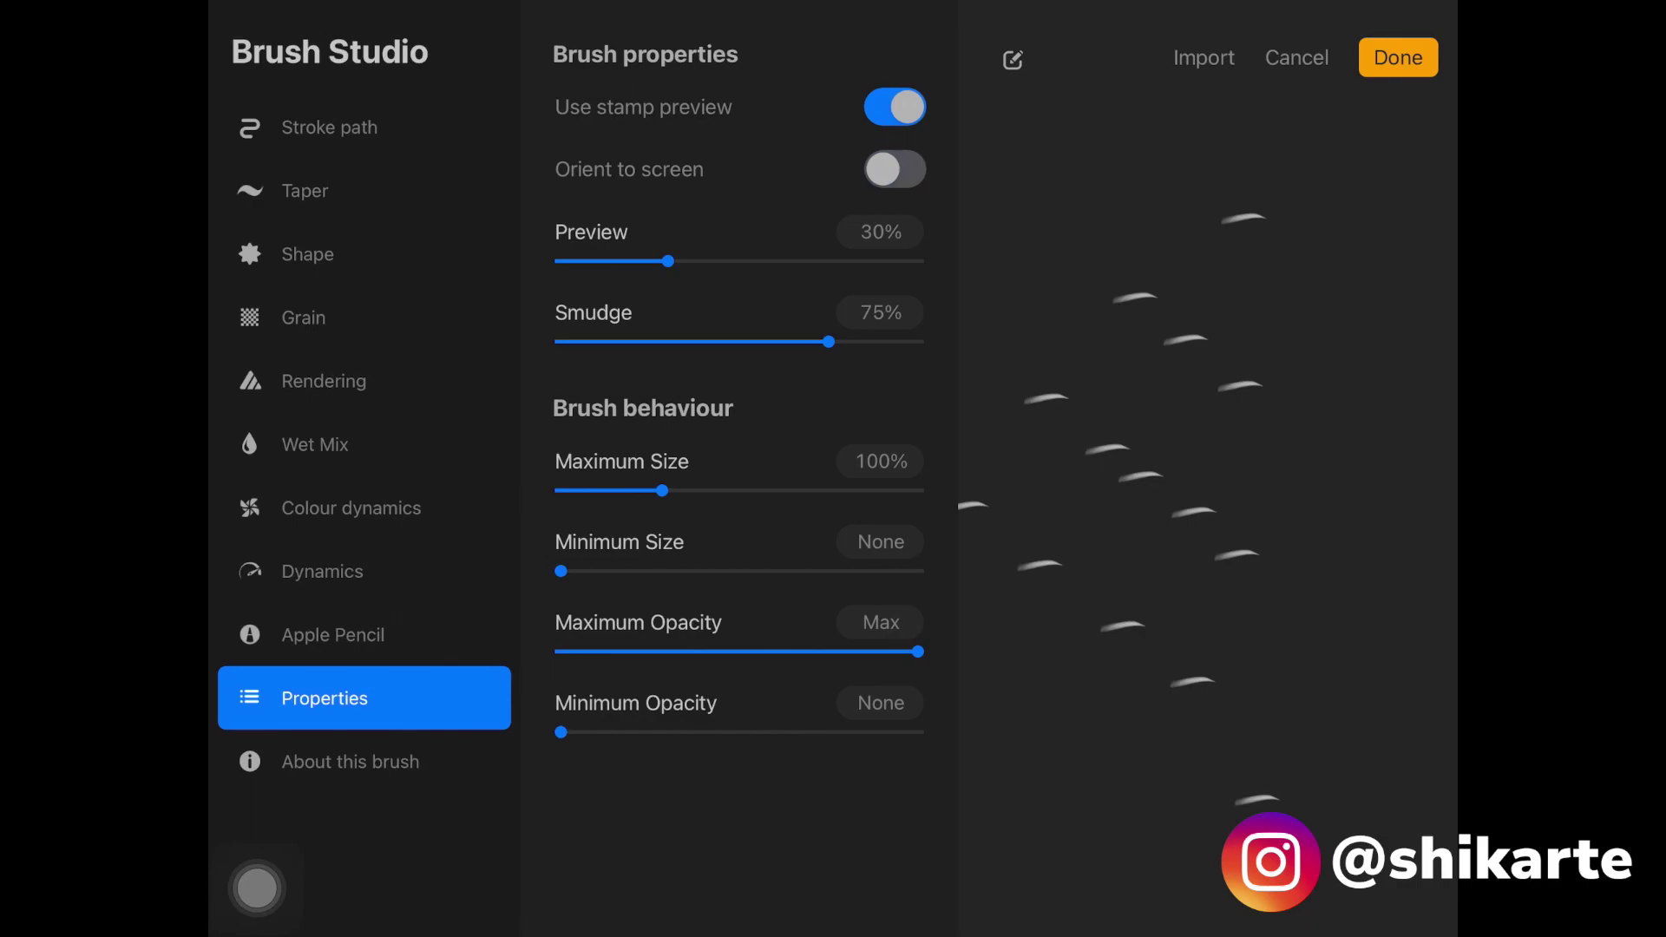
left_click(895, 170)
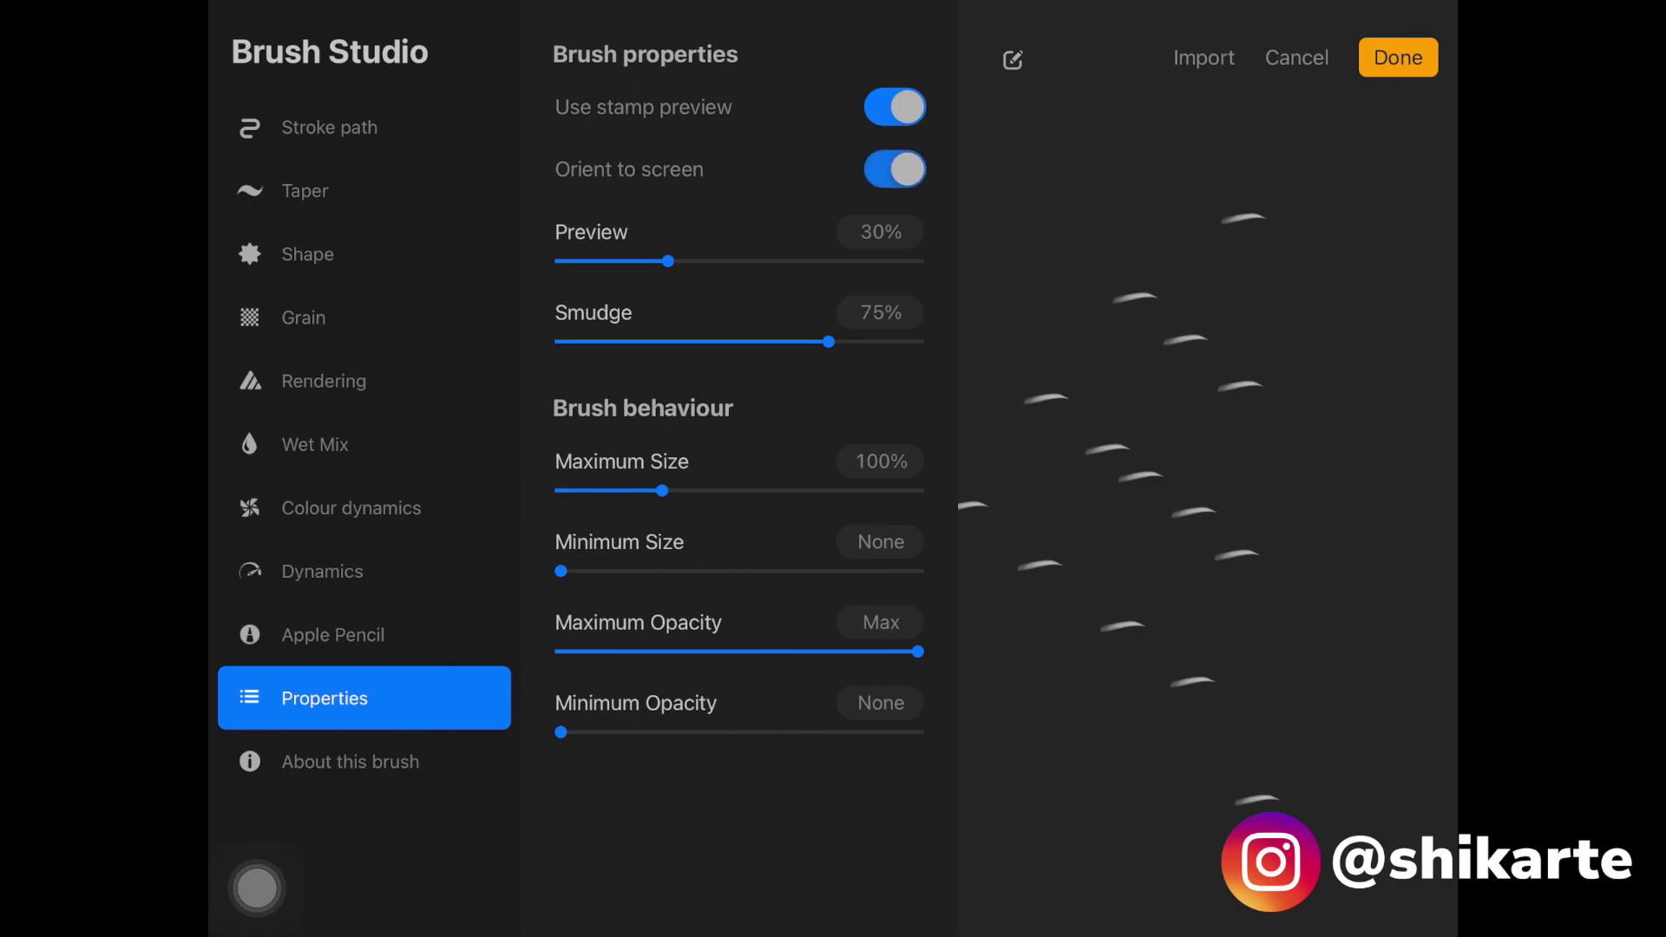
mouse_move(662, 489)
left_mouse_down()
mouse_move(917, 489)
mouse_move(817, 489)
mouse_move(897, 489)
left_mouse_up()
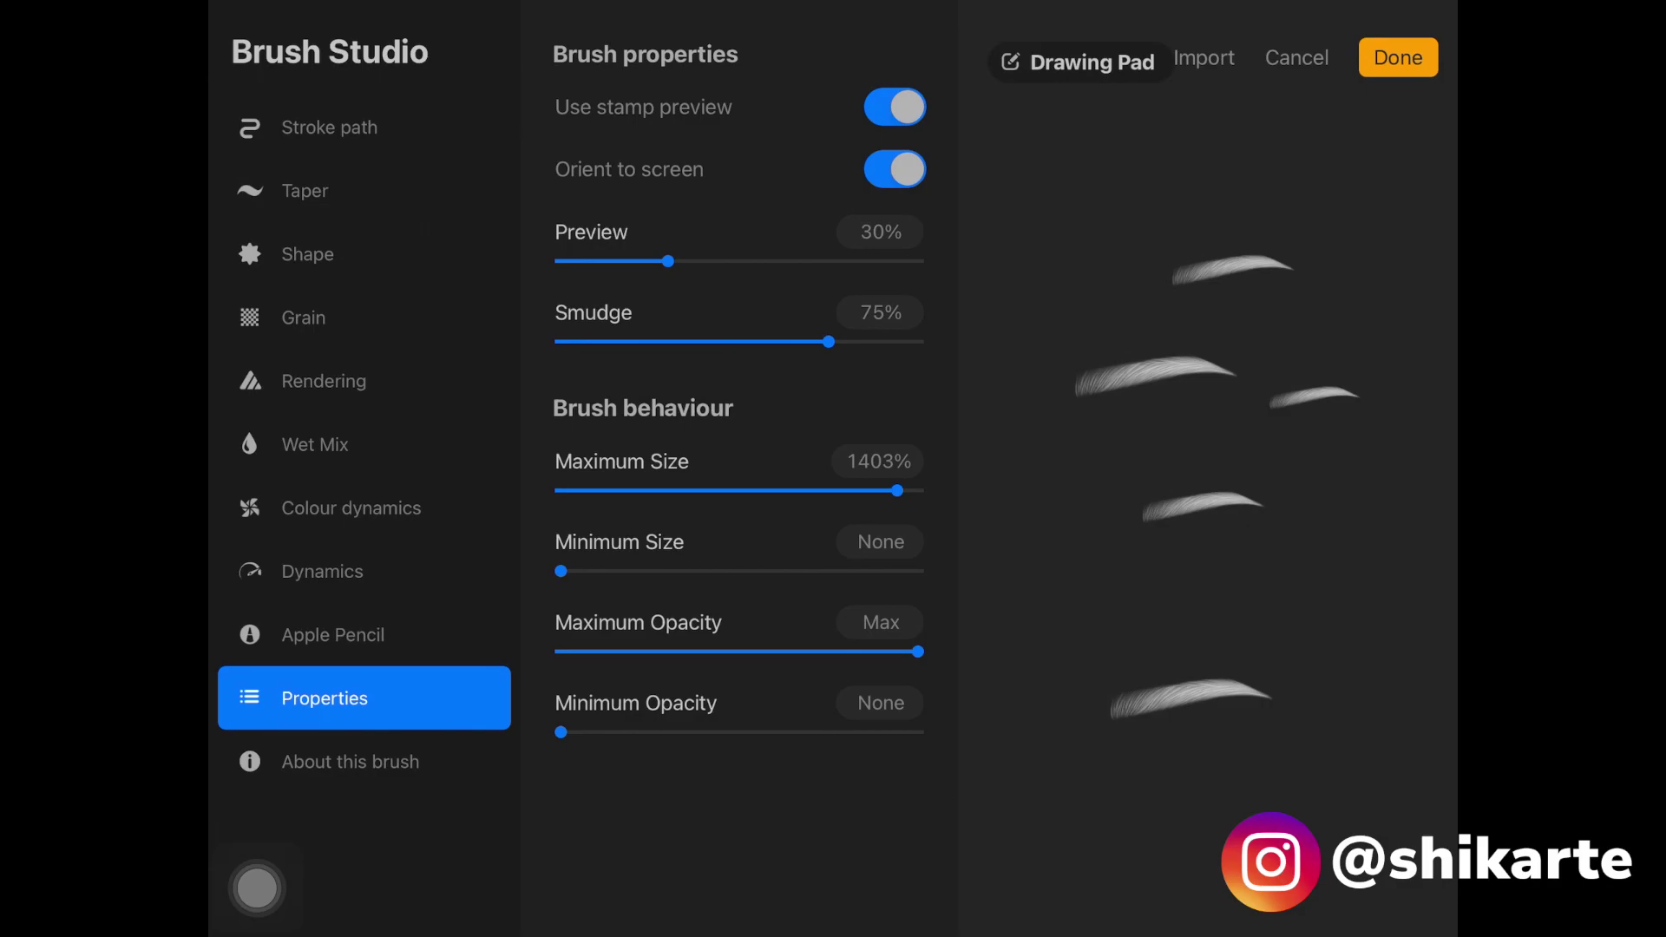
Test four eyebrow stamps on the Drawing Pad and view the About this brush info
left_click_drag(972, 706, 1062, 697)
left_click_drag(1127, 486, 1214, 478)
left_click_drag(1261, 641, 1349, 629)
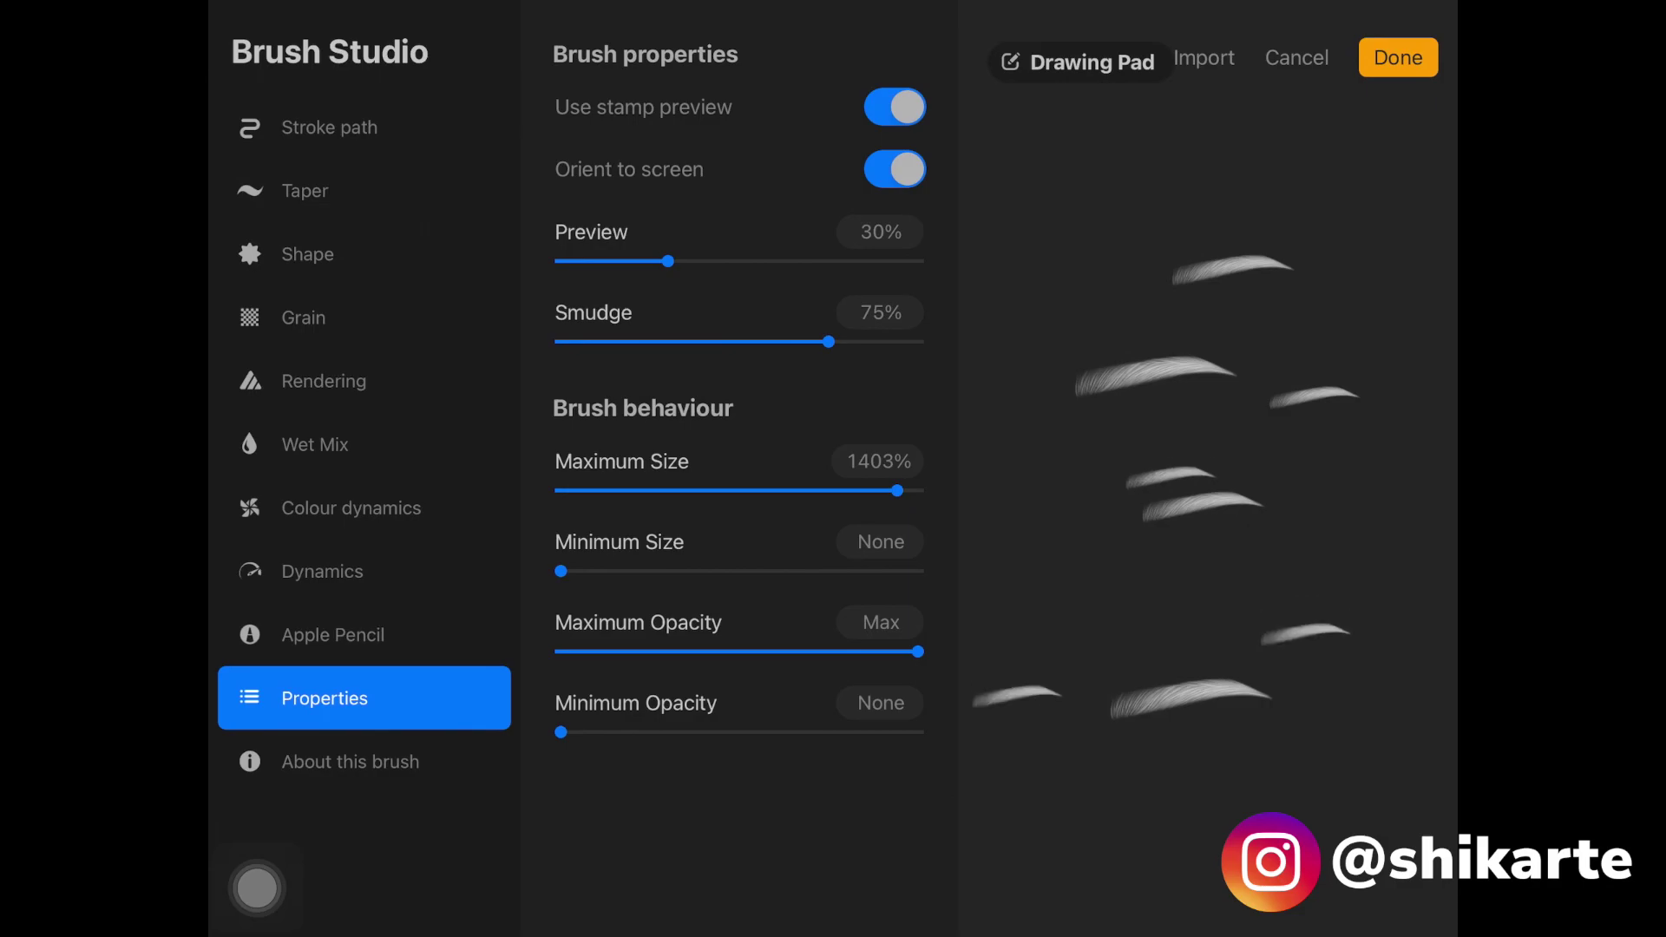
left_click_drag(1000, 590, 1090, 575)
left_click(349, 761)
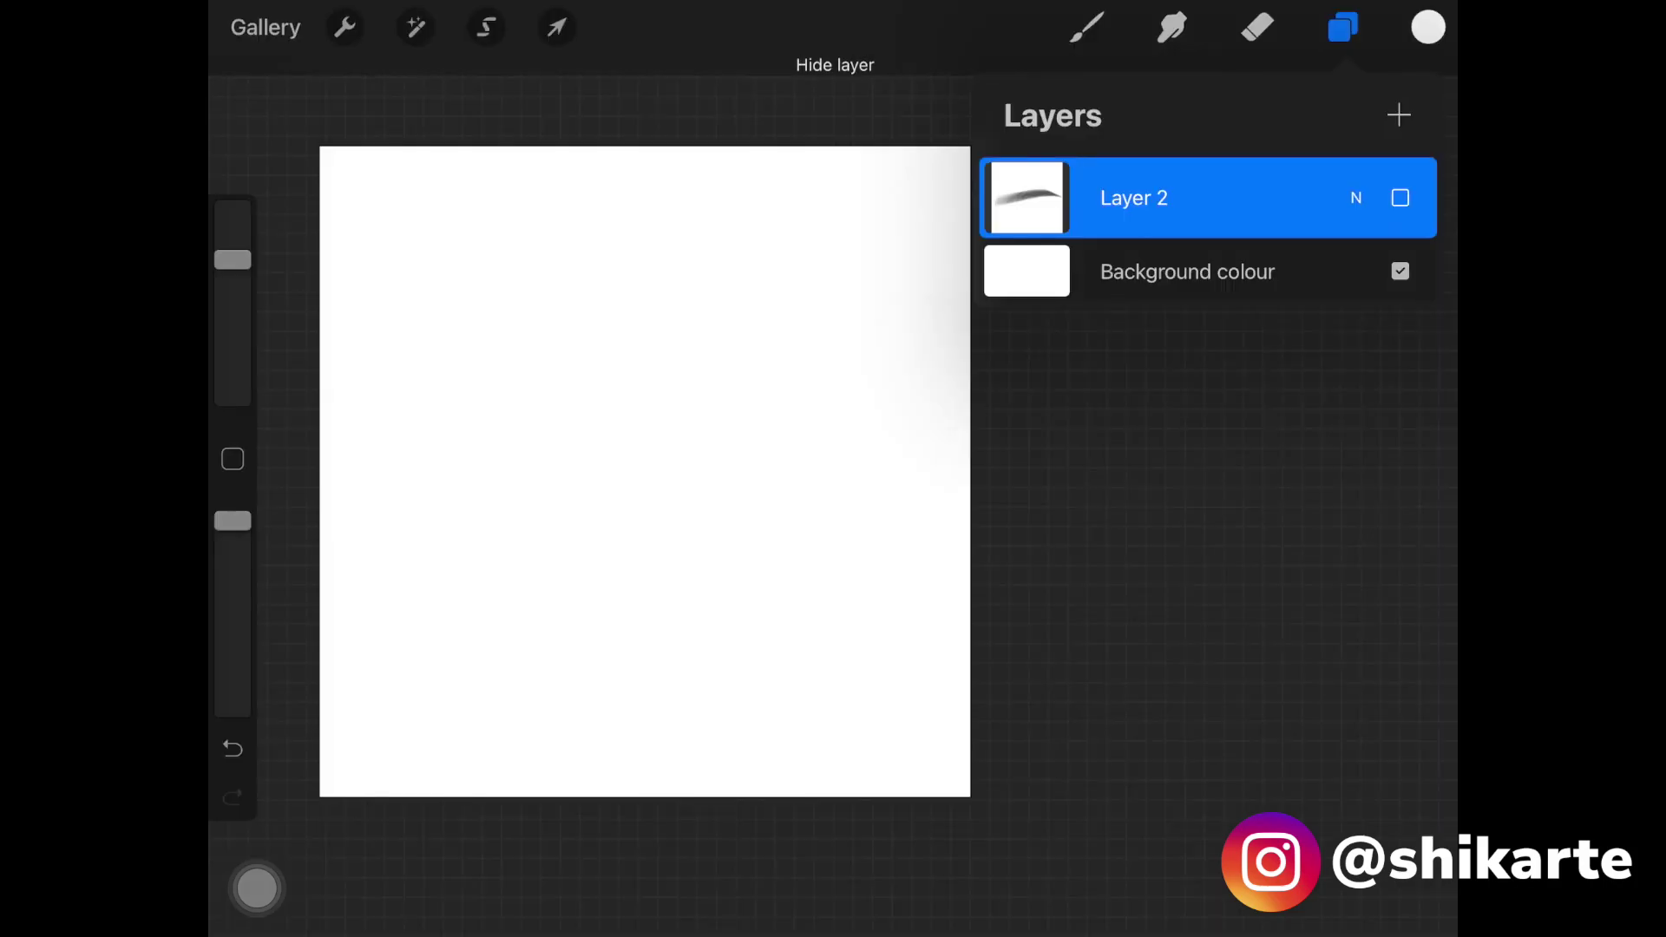
Add a new layer, choose a dark maroon colour, and select the eyebrow brush
left_click(1397, 115)
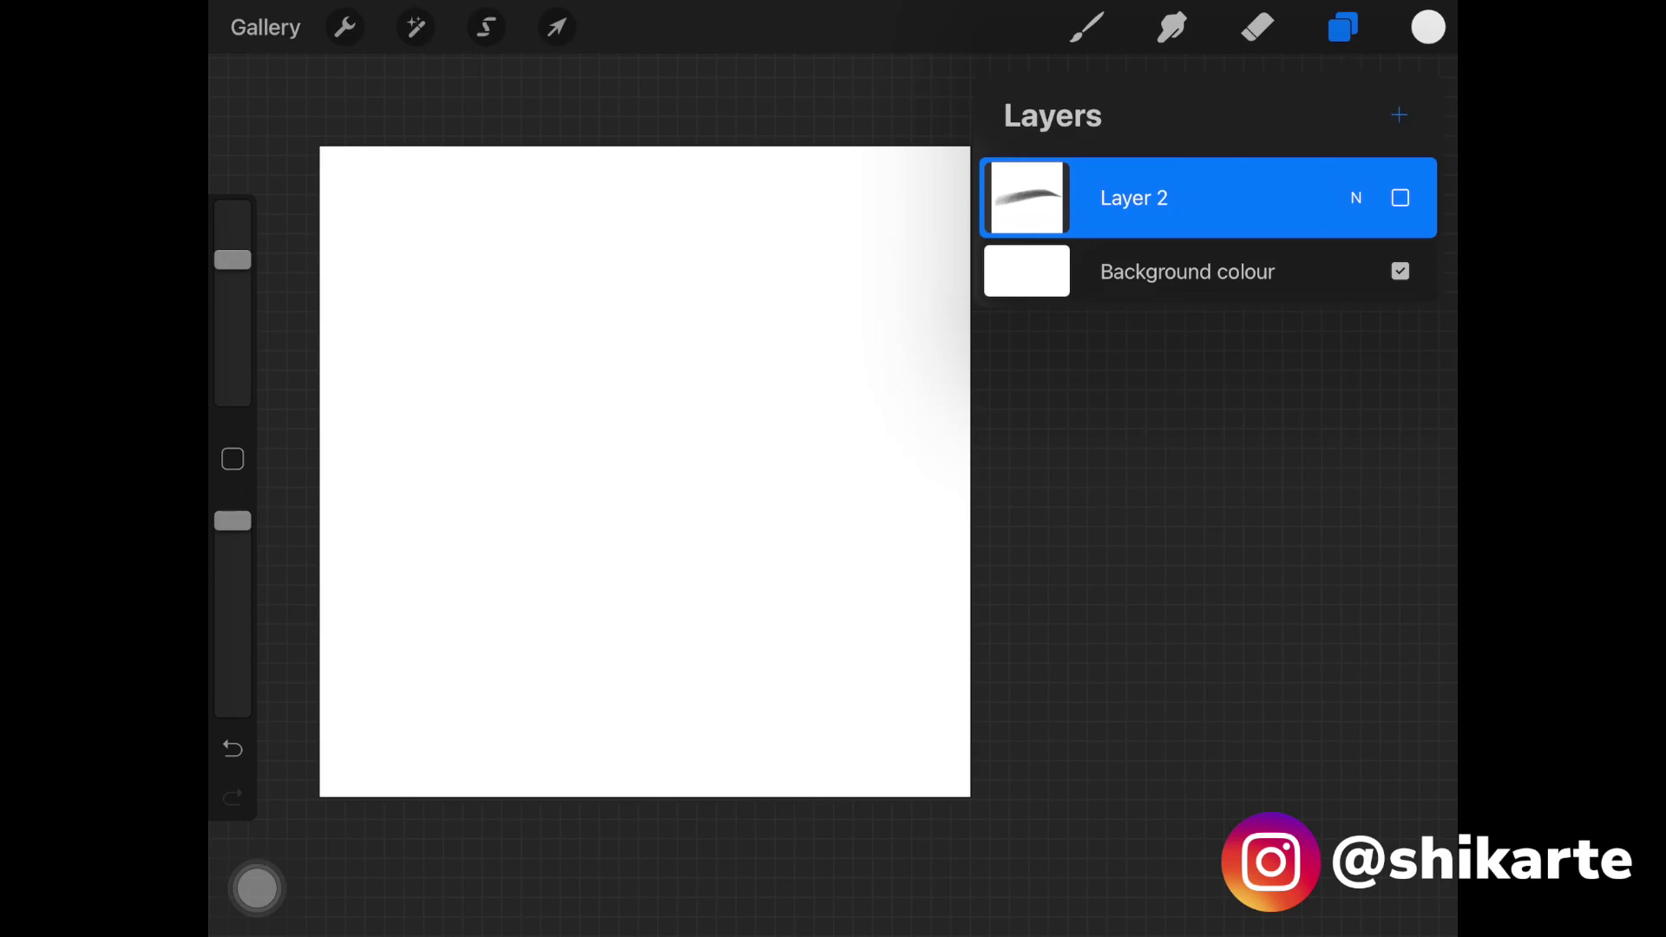
left_click(1428, 28)
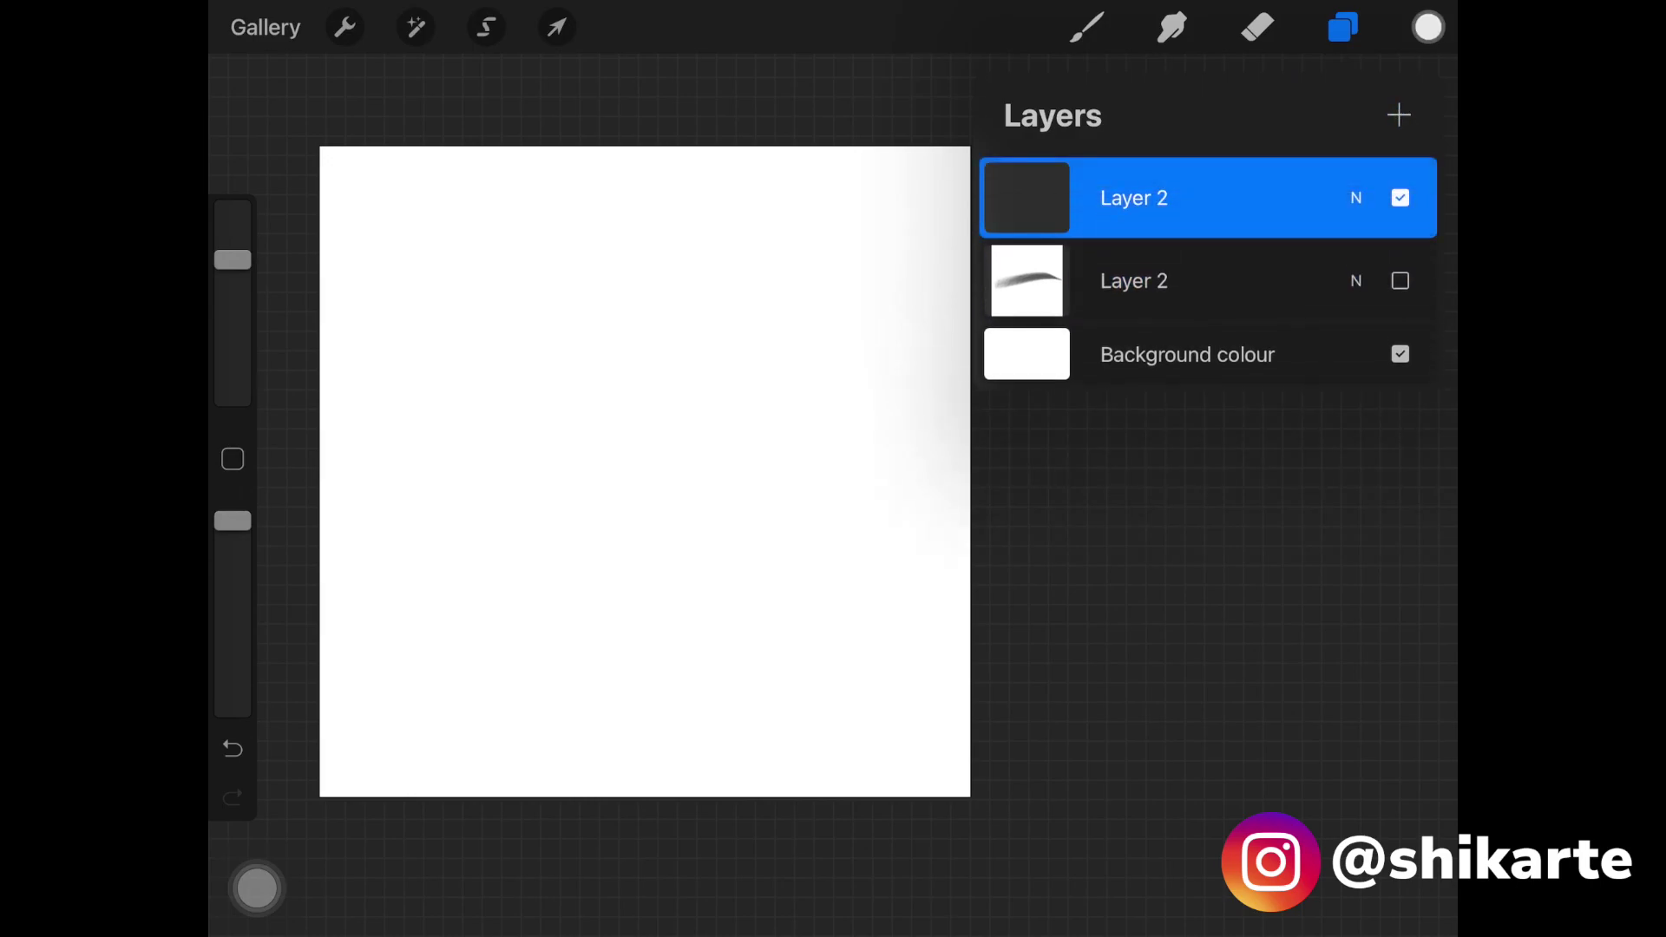
mouse_move(1124, 261)
left_mouse_down()
mouse_move(1310, 424)
mouse_move(1297, 418)
left_mouse_up()
left_click(1343, 28)
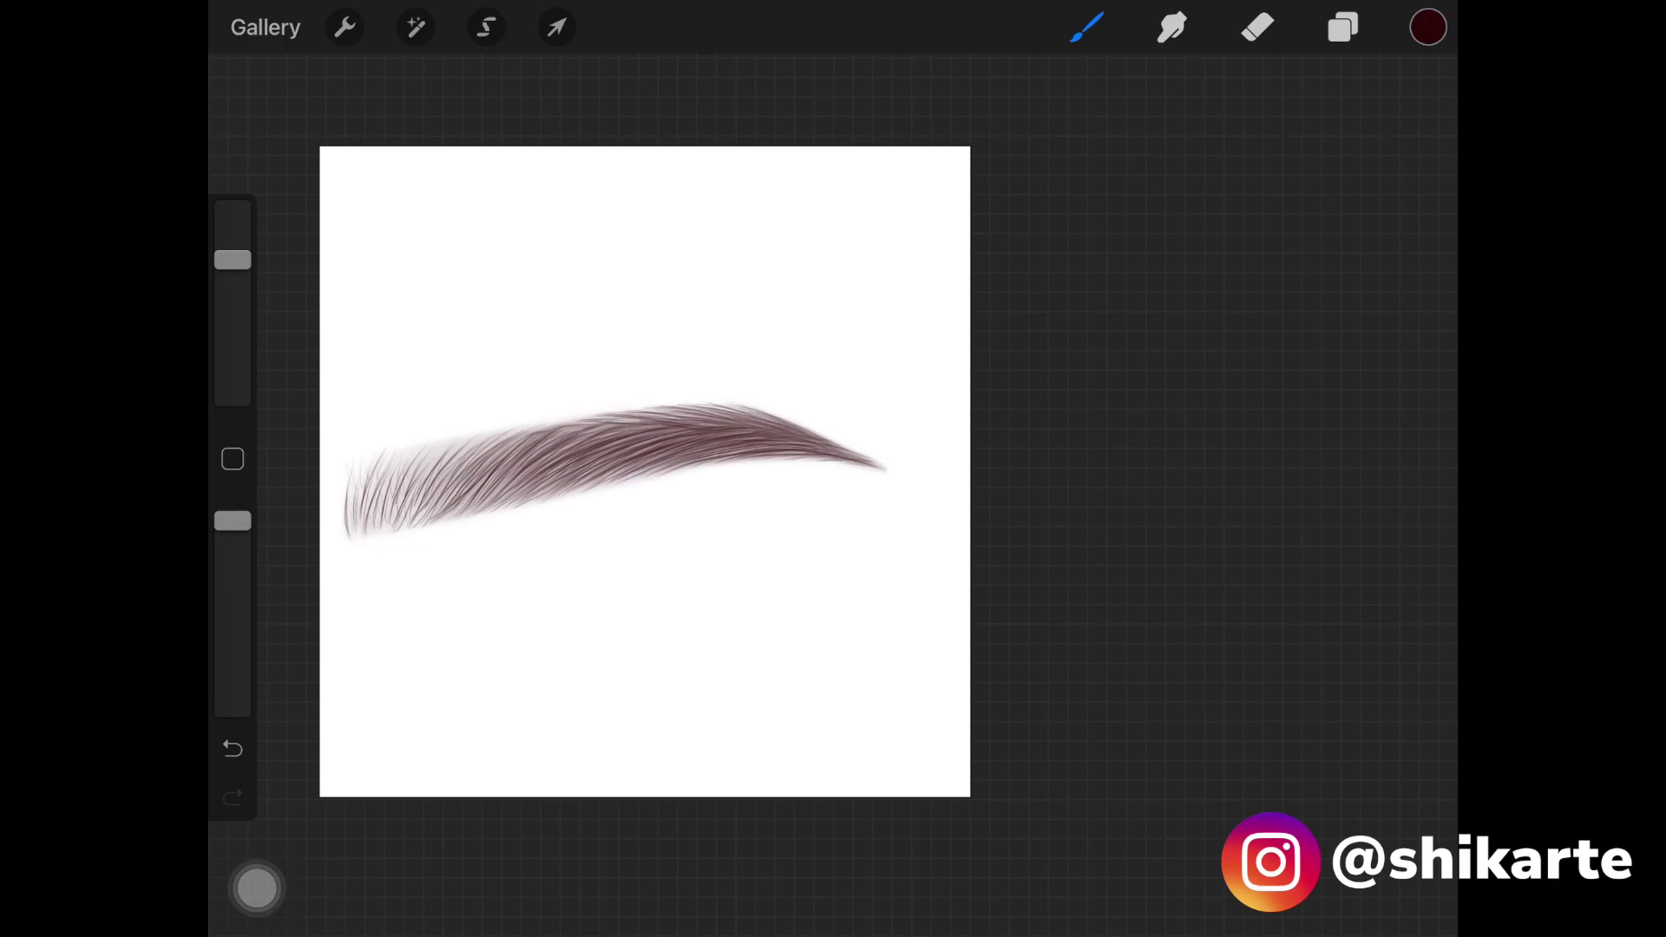
Stamp a dark red eyebrow above the maroon one
left_click(1428, 28)
left_click_drag(1297, 416, 1342, 354)
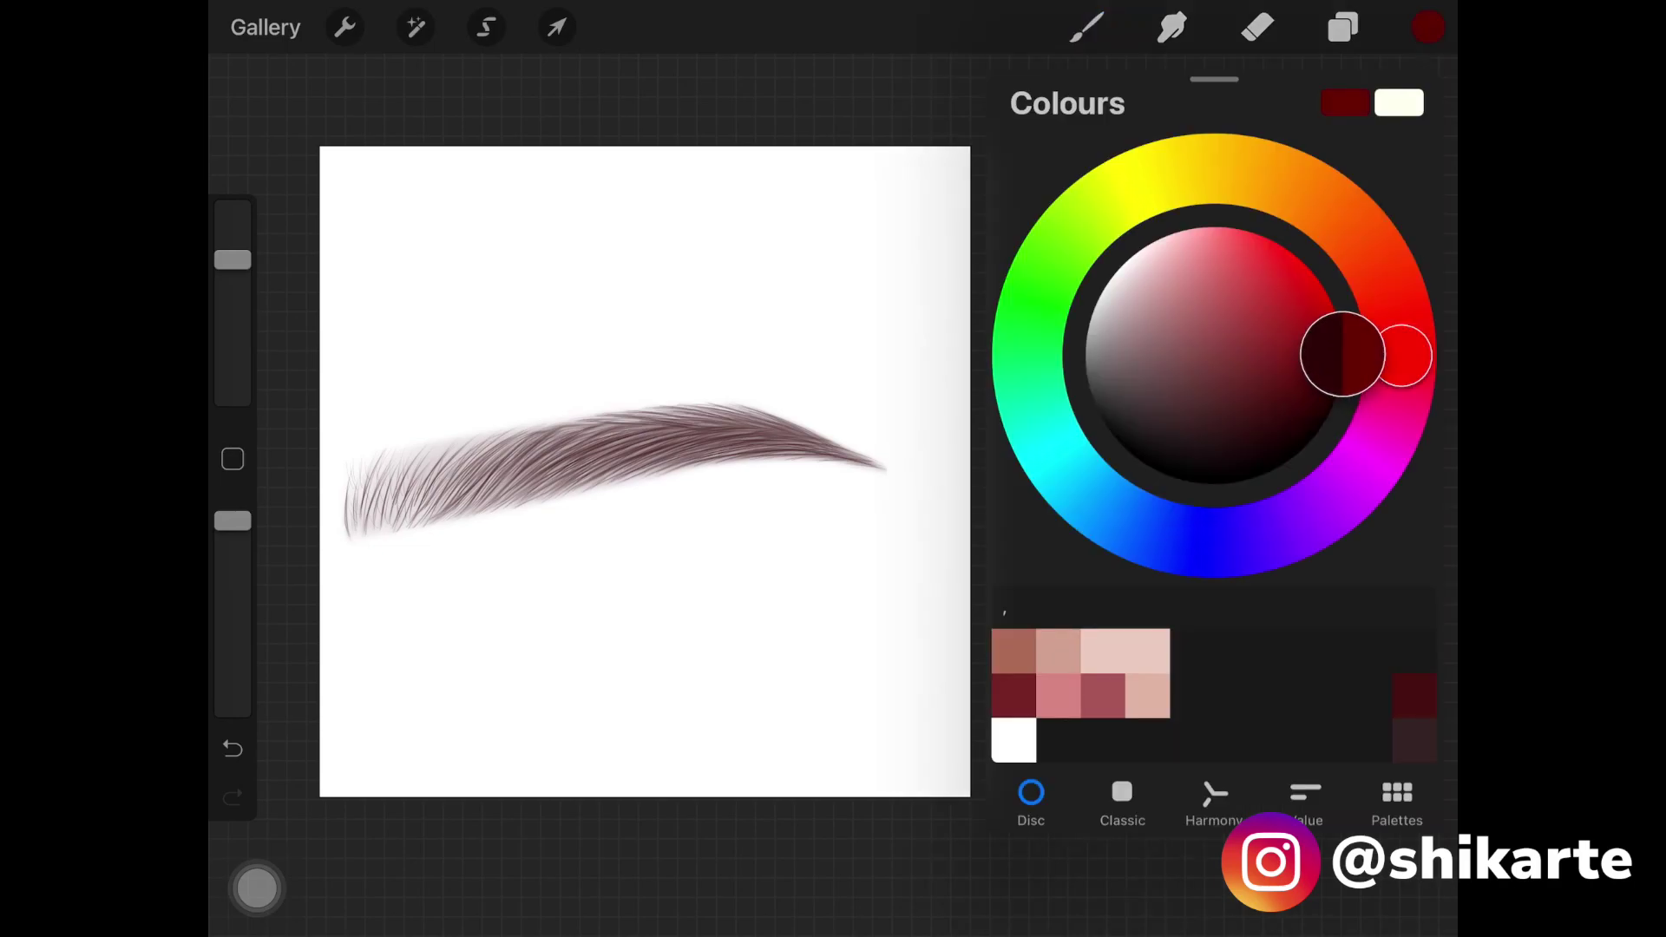
left_click(585, 625)
left_click_drag(380, 345, 919, 278)
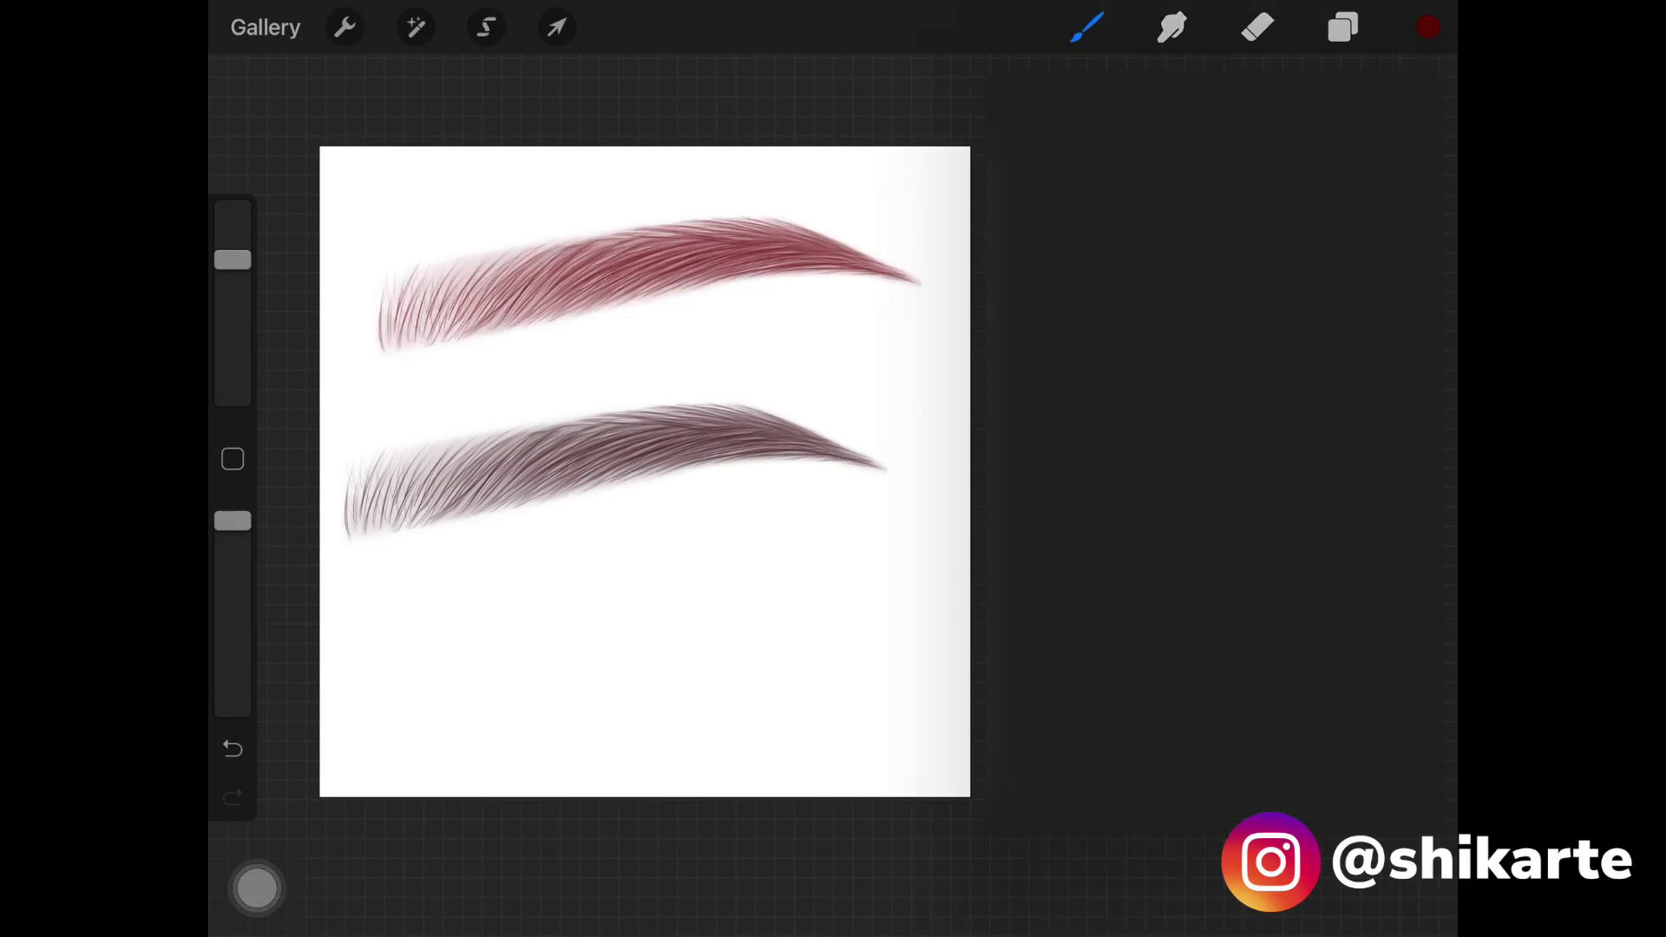
Stamp a bright red eyebrow below the maroon one, then reposition the canvas view
left_click(1428, 28)
left_click_drag(1340, 372, 1354, 326)
left_click(585, 756)
left_click_drag(391, 709, 931, 641)
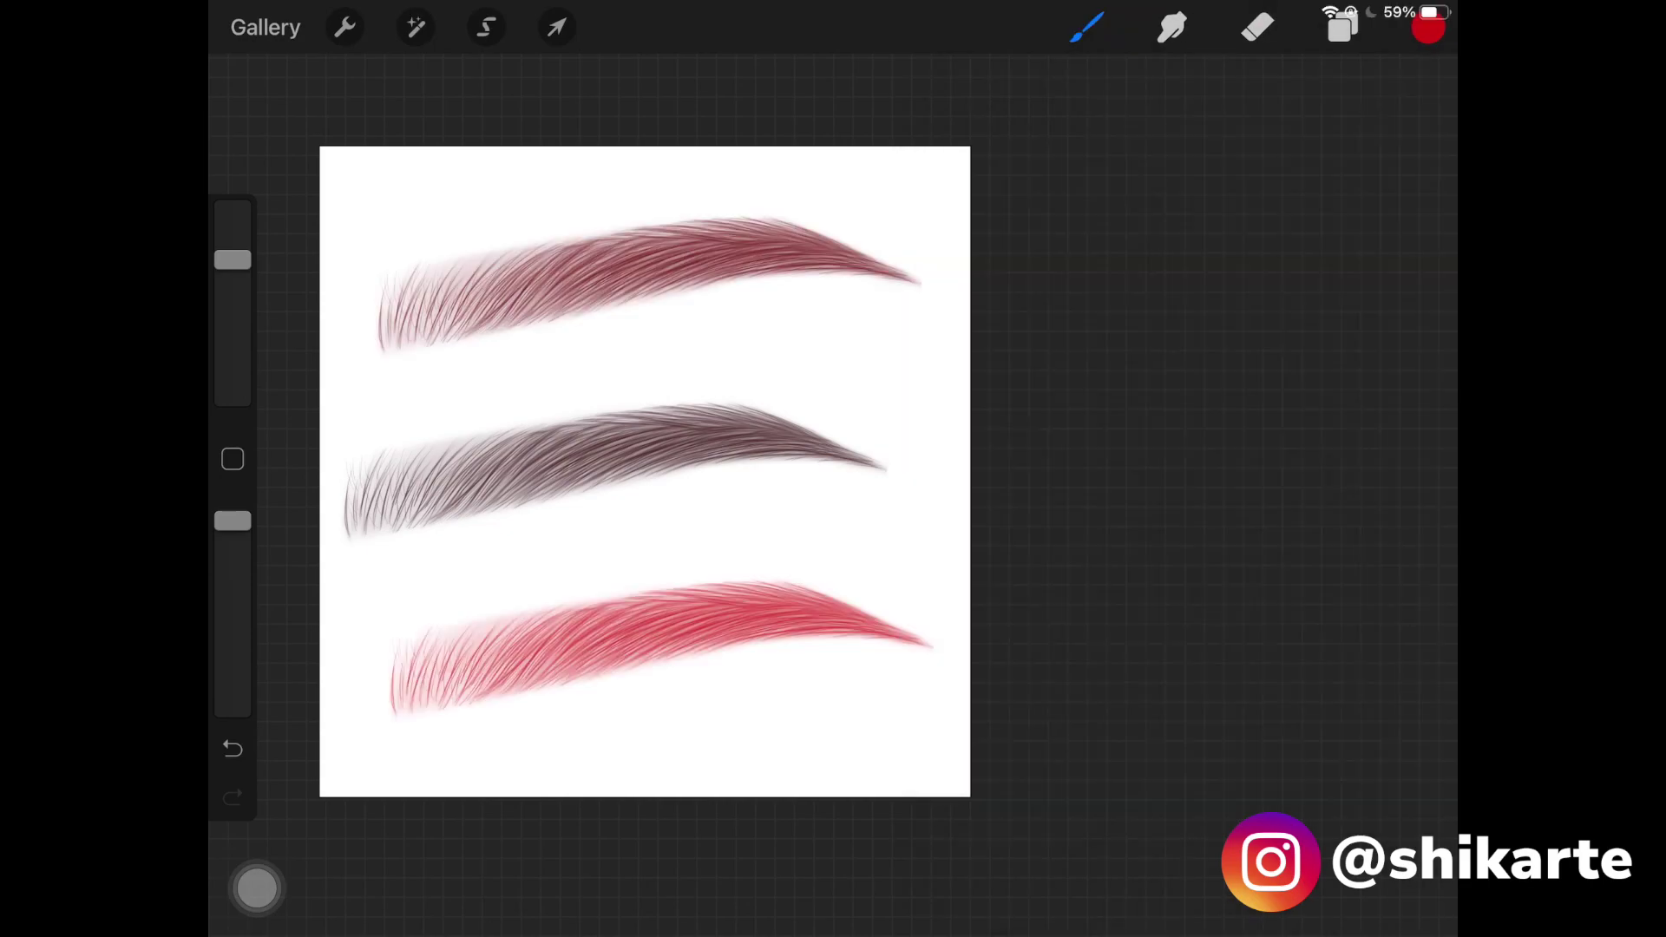
mouse_move(644, 472)
left_mouse_down()
mouse_move(732, 475)
mouse_move(750, 453)
left_mouse_up()
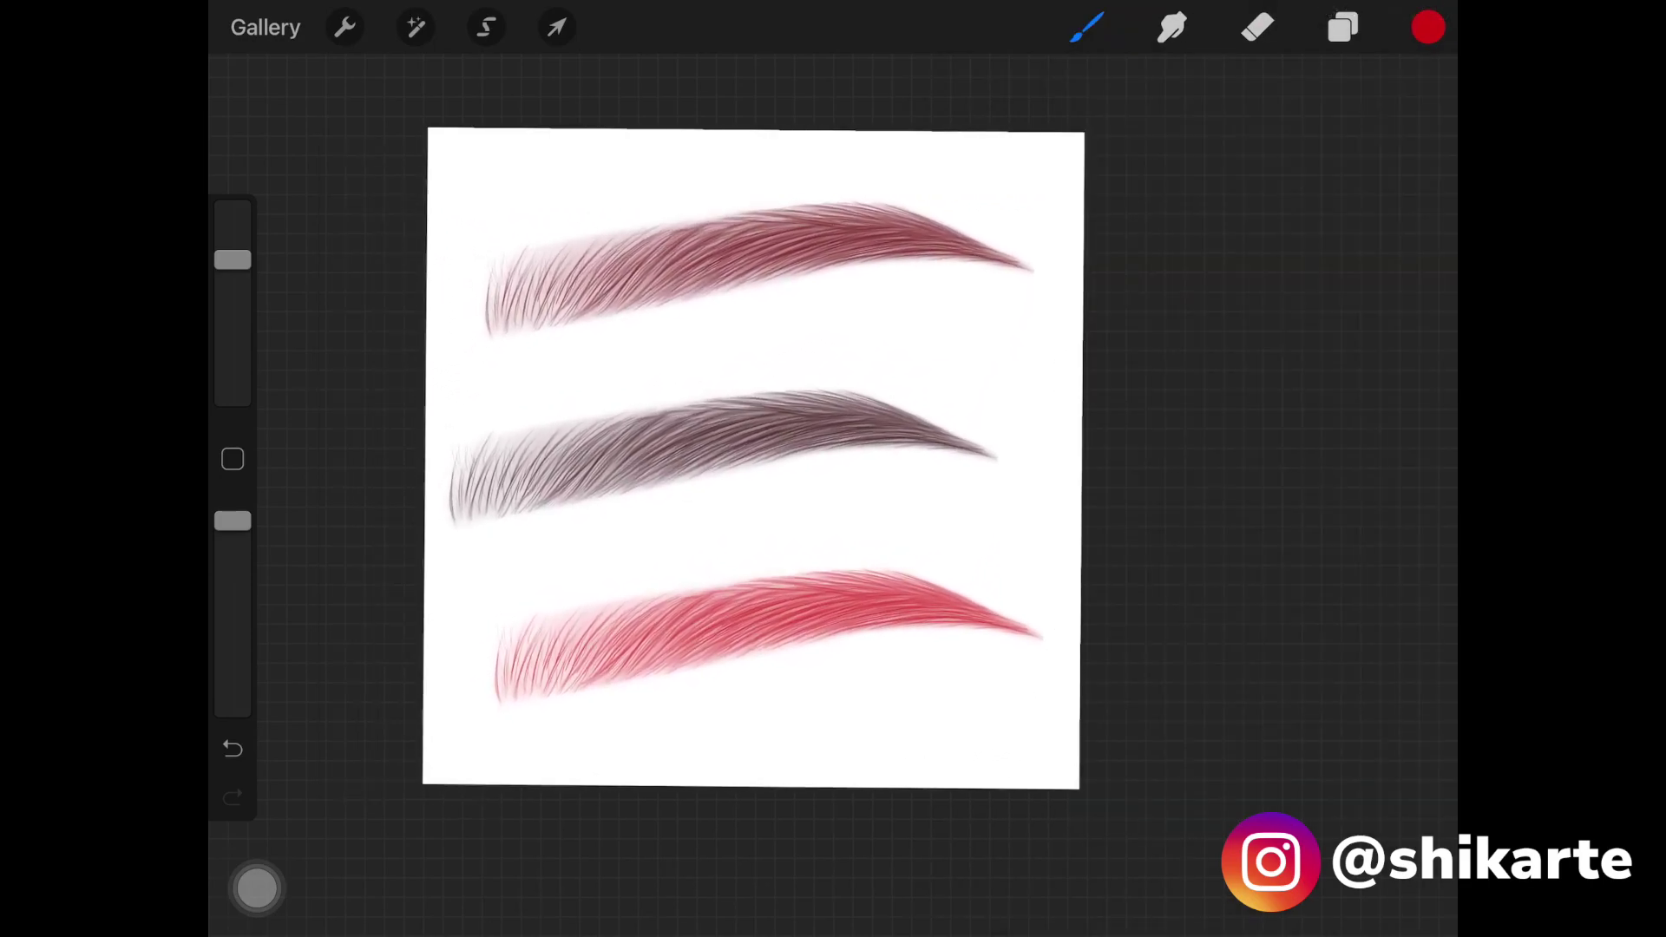
Hide the top coloured-eyebrow Layer 2 and Background colour, showing the lower grey Layer 2
left_click(1341, 26)
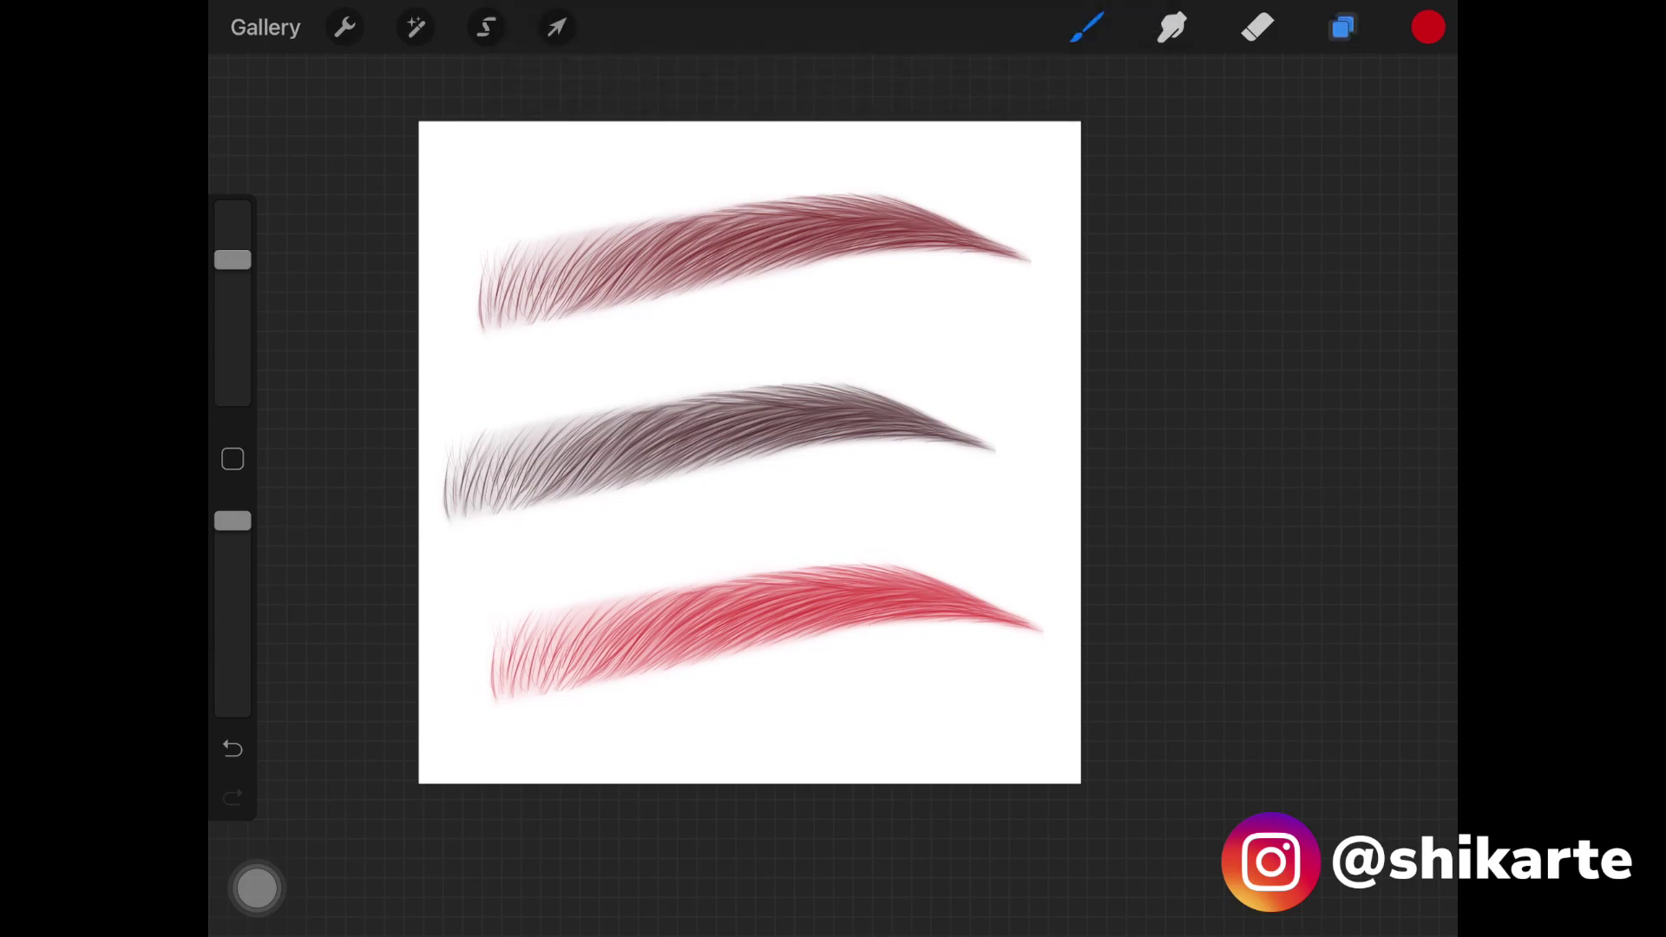
left_click(1400, 196)
left_click(1399, 279)
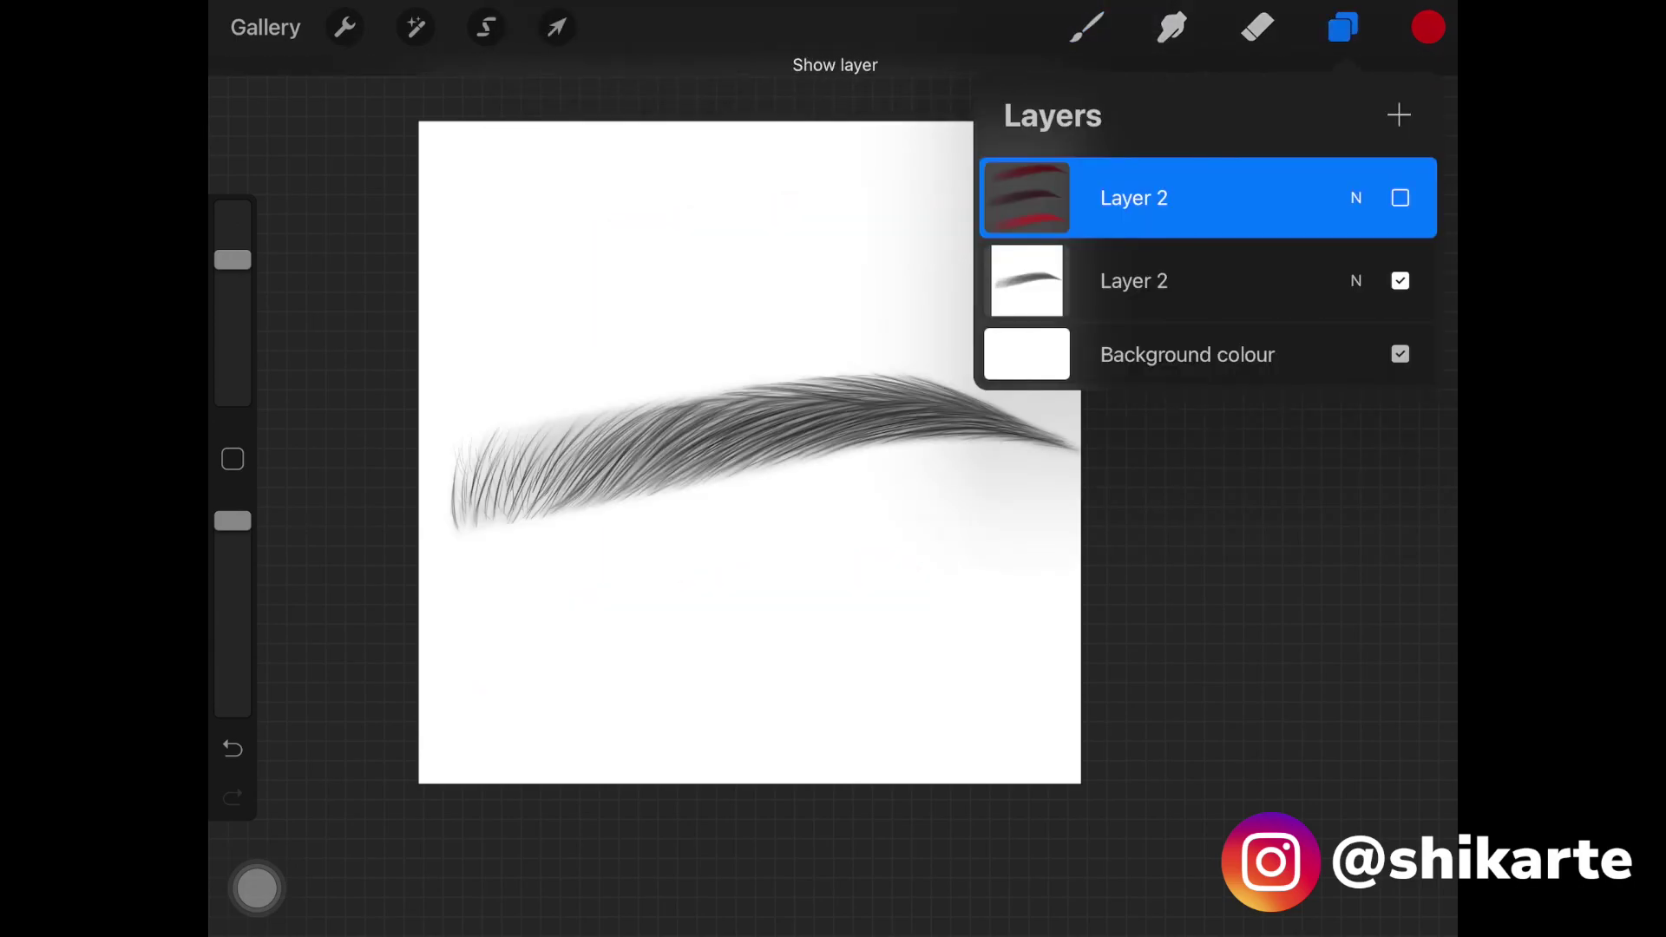
left_click(1400, 355)
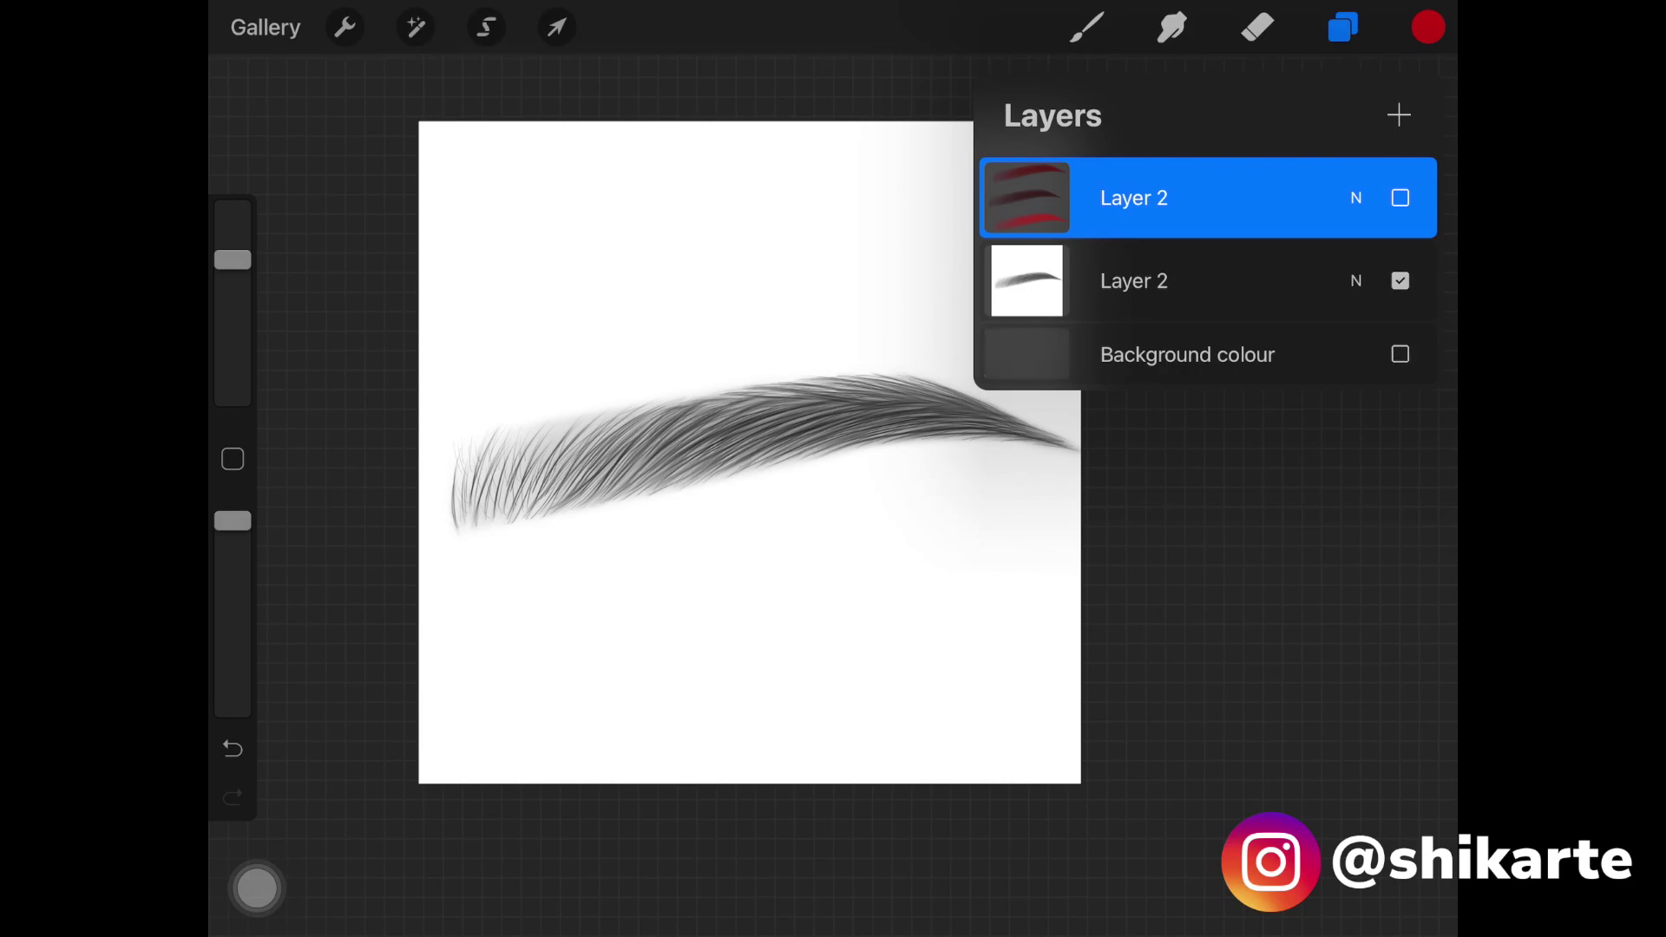